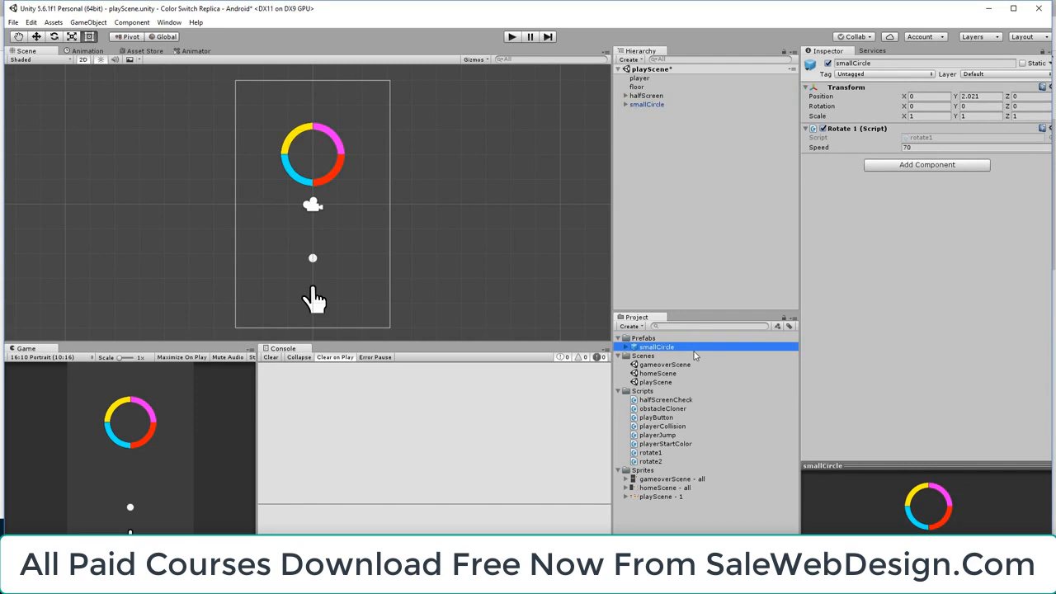
# Delete the smallCircle prefab from the Prefabs folder and inspect the obstacleCloner script
pyautogui.press('Delete')
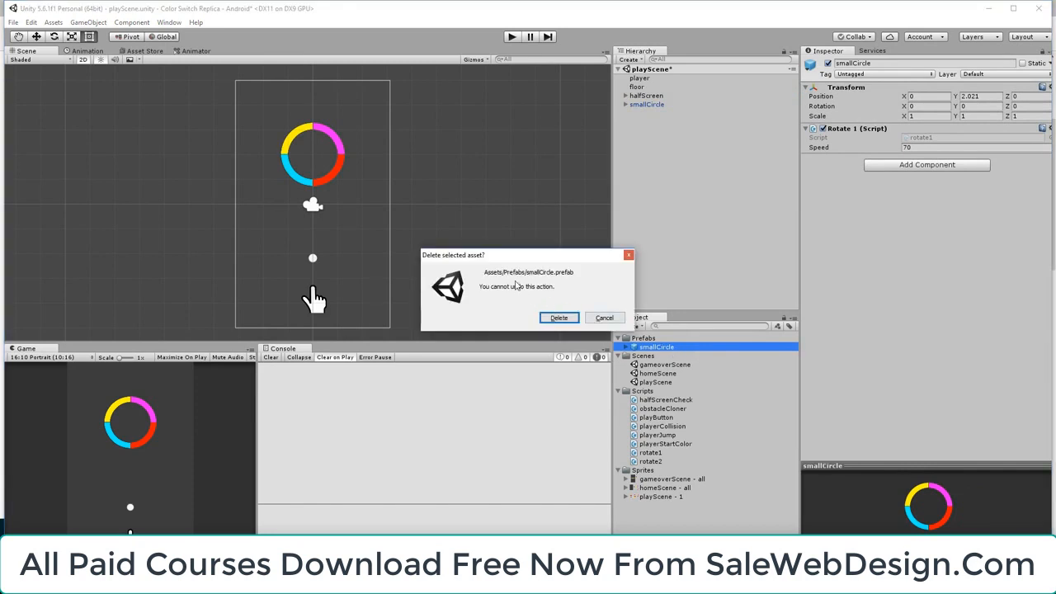
pyautogui.click(561, 319)
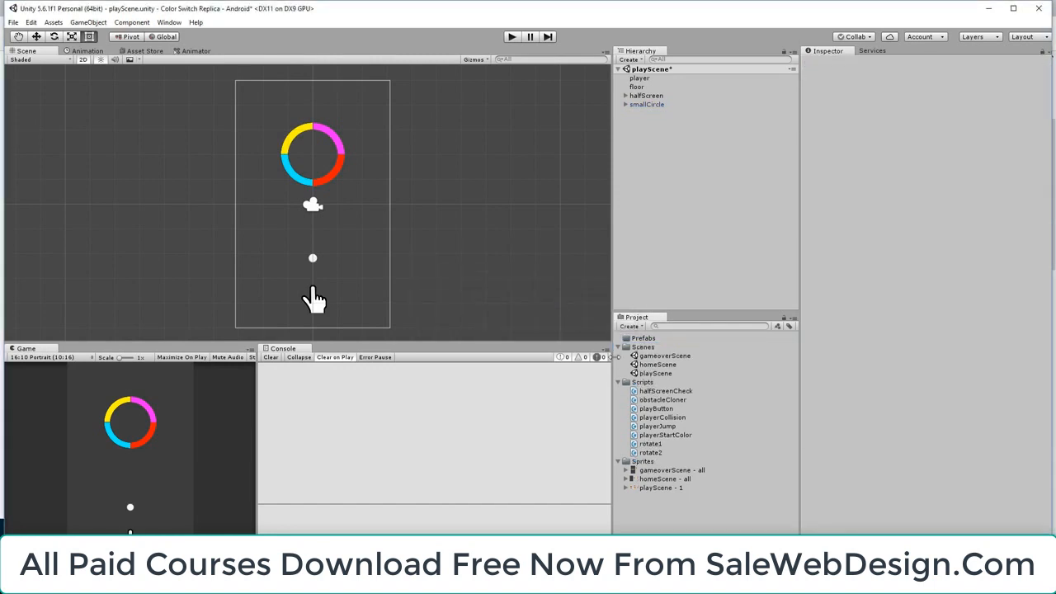
pyautogui.click(670, 401)
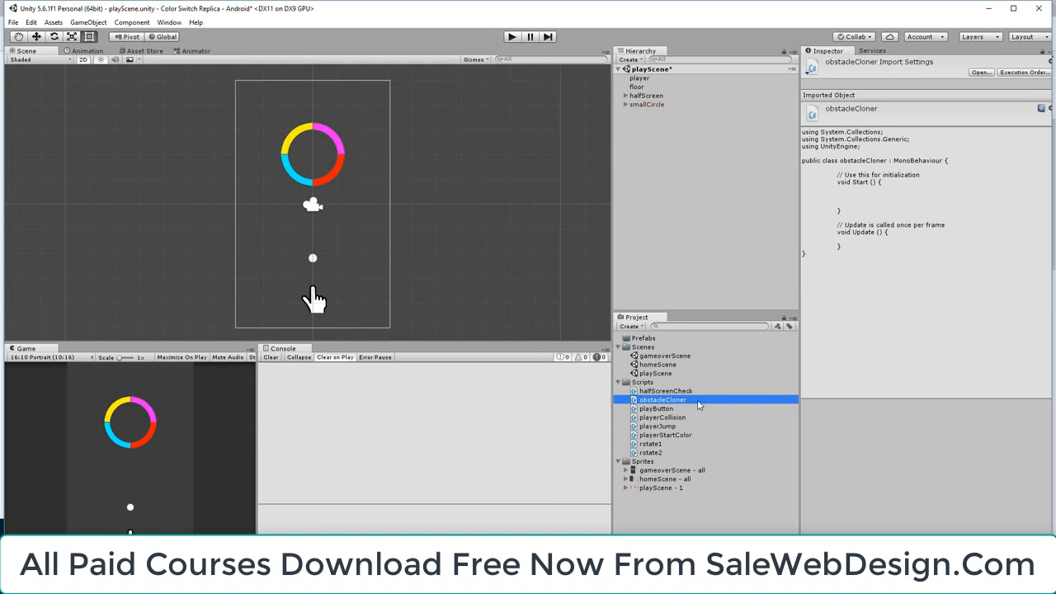
pyautogui.click(313, 150)
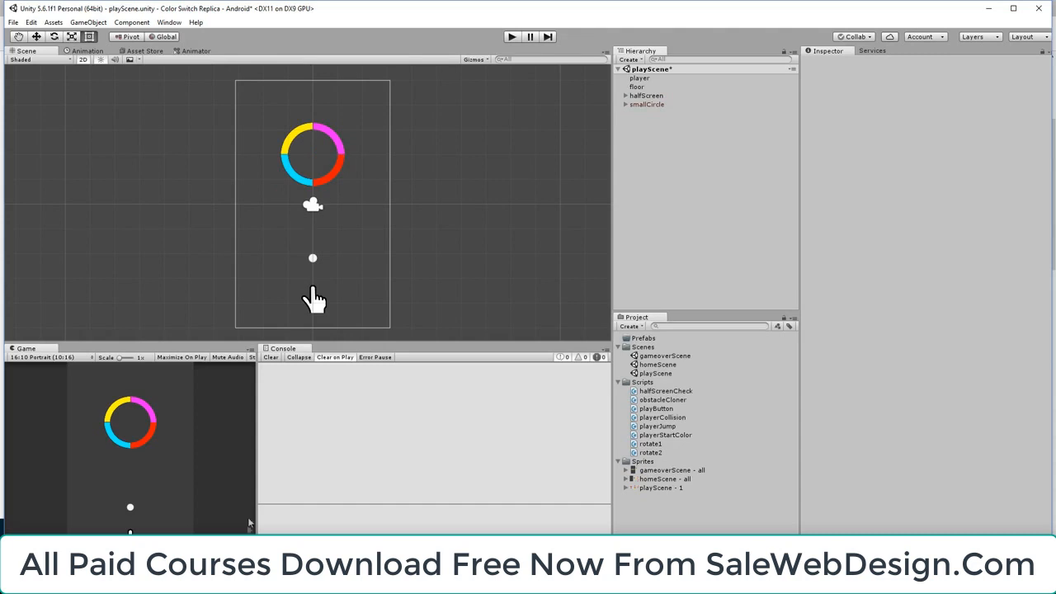
# Switch to Notepad, review the Event, Script and Spawn location notes, and minimize the notes window
pyautogui.hotkey('alt', 'Tab')
pyautogui.click(106, 108)
pyautogui.moveTo(106, 108); pyautogui.dragTo(43, 108)
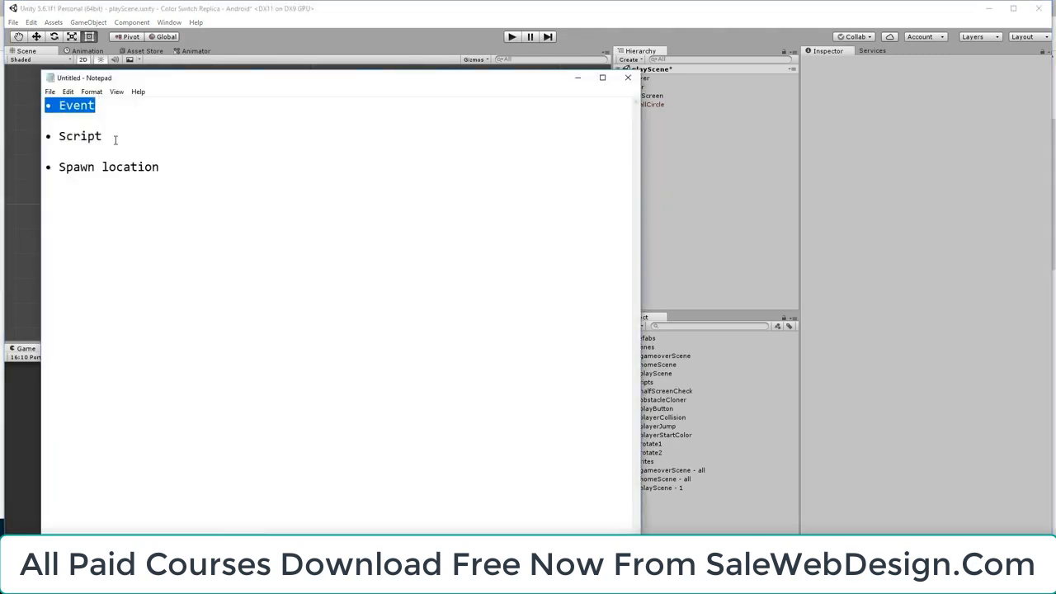
pyautogui.moveTo(116, 139); pyautogui.dragTo(46, 137)
pyautogui.moveTo(181, 171); pyautogui.dragTo(52, 174)
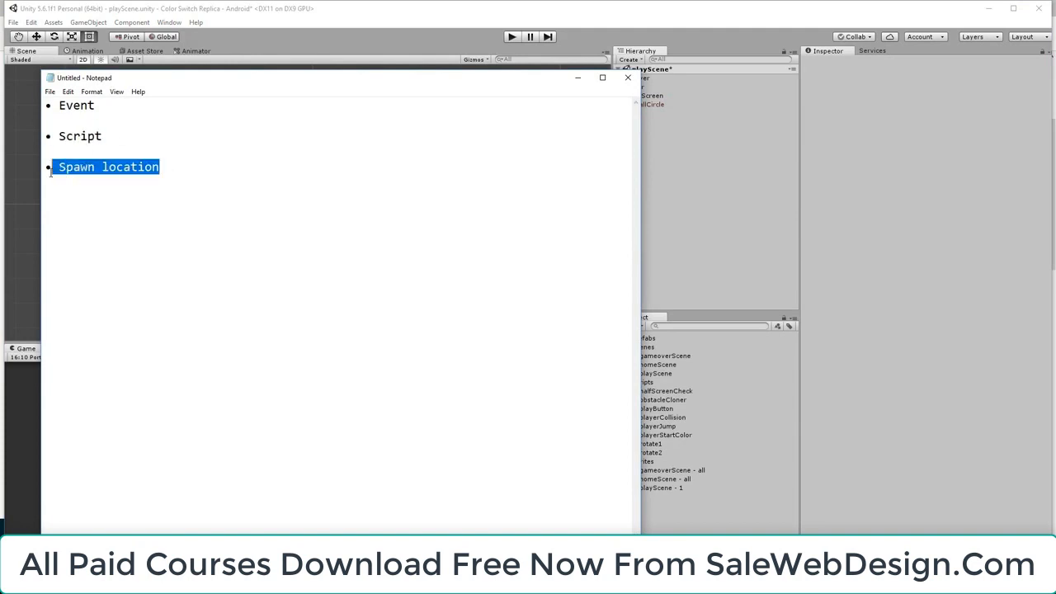
pyautogui.click(165, 170)
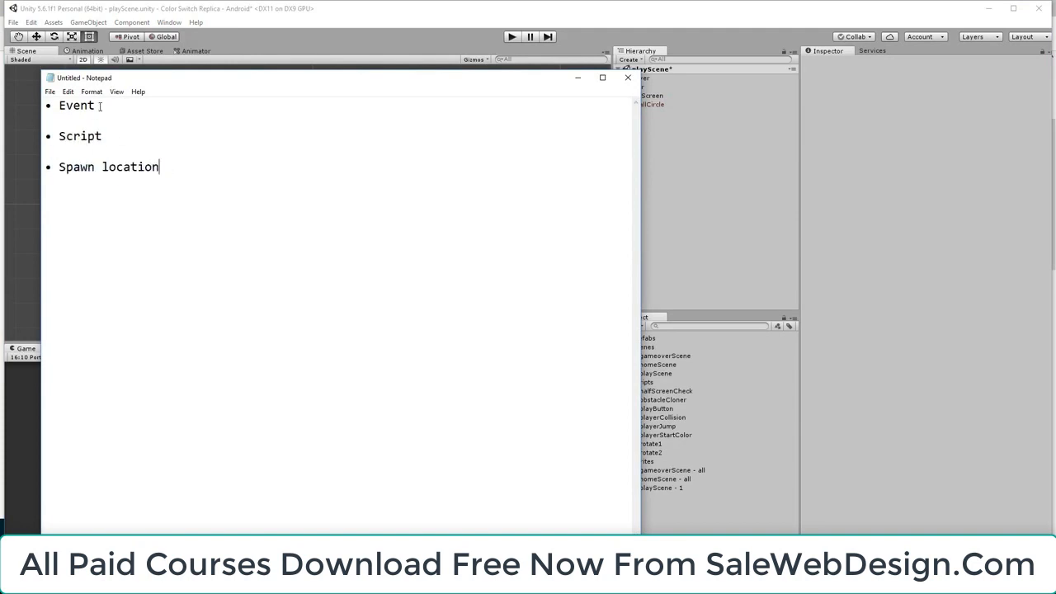
pyautogui.moveTo(108, 138); pyautogui.dragTo(46, 138)
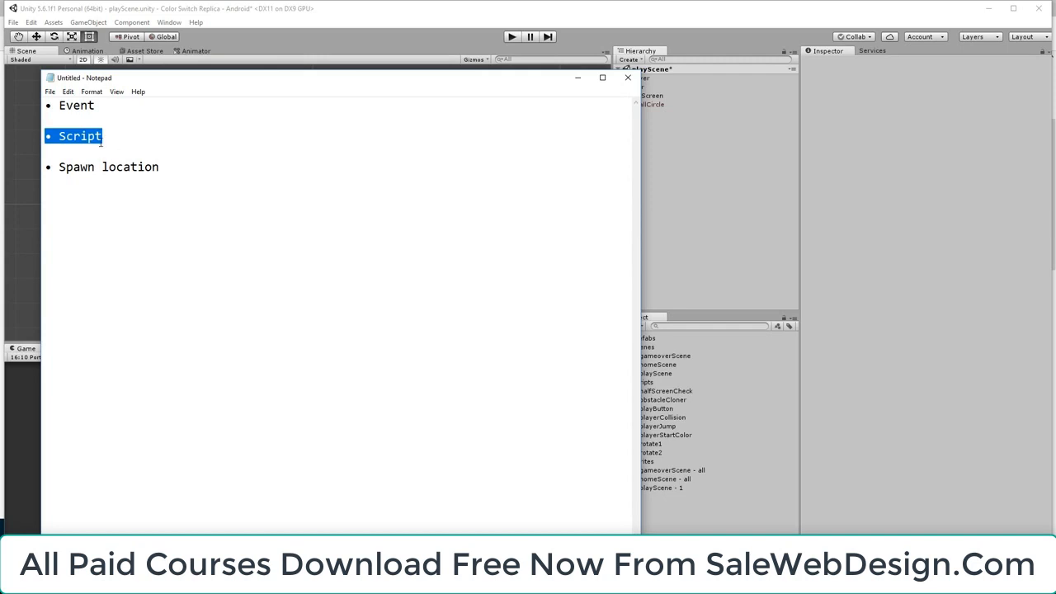
pyautogui.moveTo(173, 168); pyautogui.dragTo(45, 168)
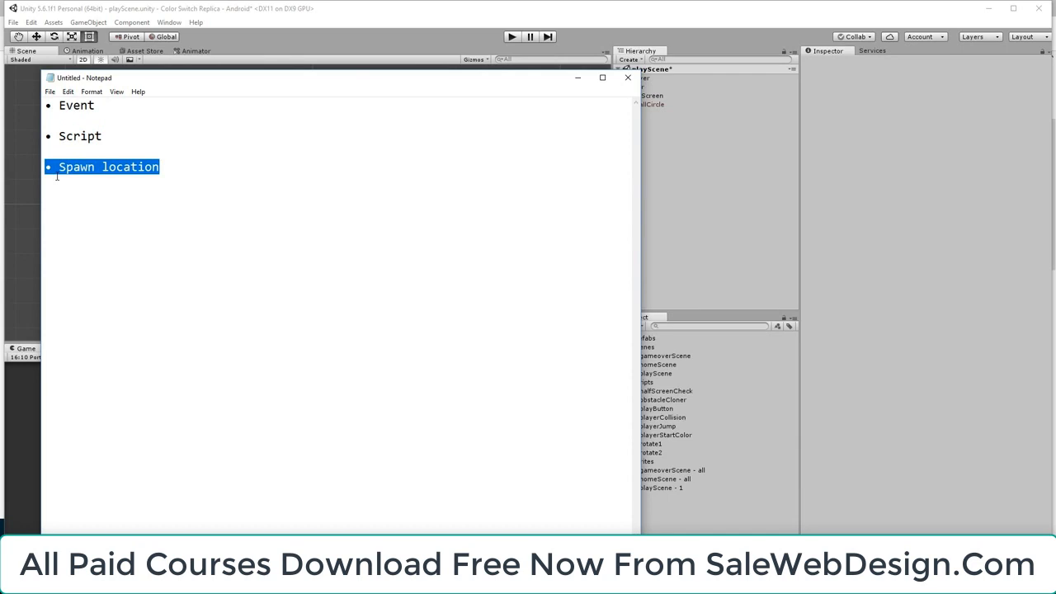
pyautogui.click(141, 127)
pyautogui.moveTo(120, 107); pyautogui.dragTo(46, 105)
pyautogui.click(576, 79)
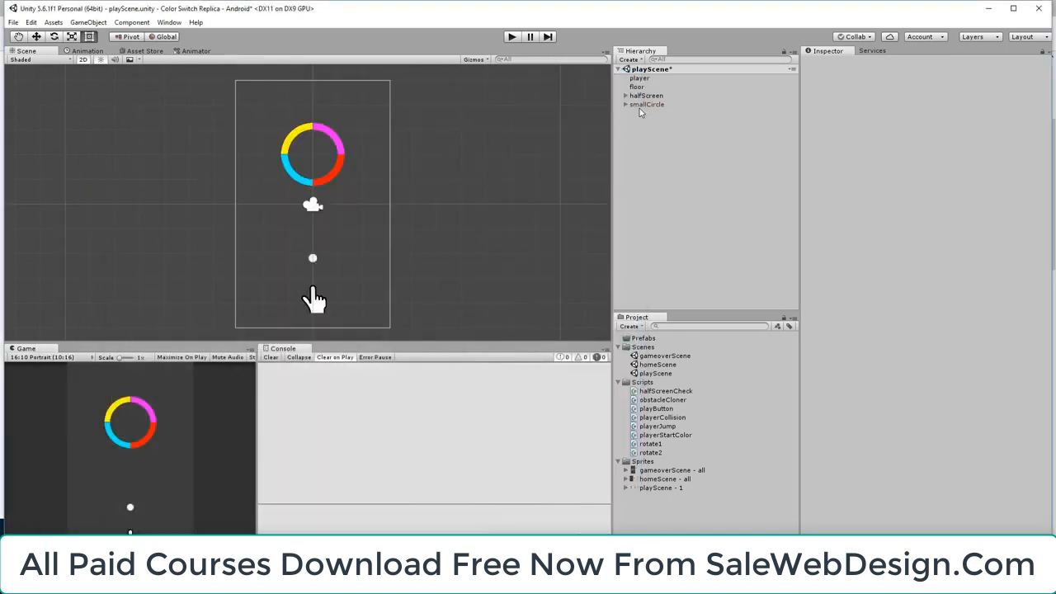
# Add a Circle Collider 2D to smallCircle and set the collider's X offset to -8.05
pyautogui.click(643, 105)
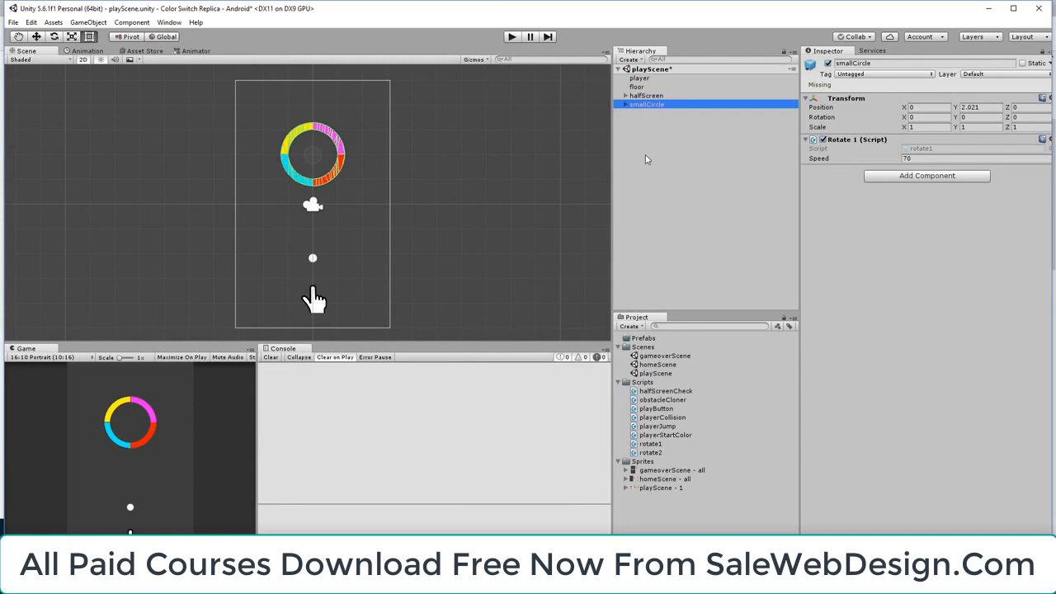
pyautogui.click(645, 155)
pyautogui.click(647, 104)
pyautogui.click(908, 178)
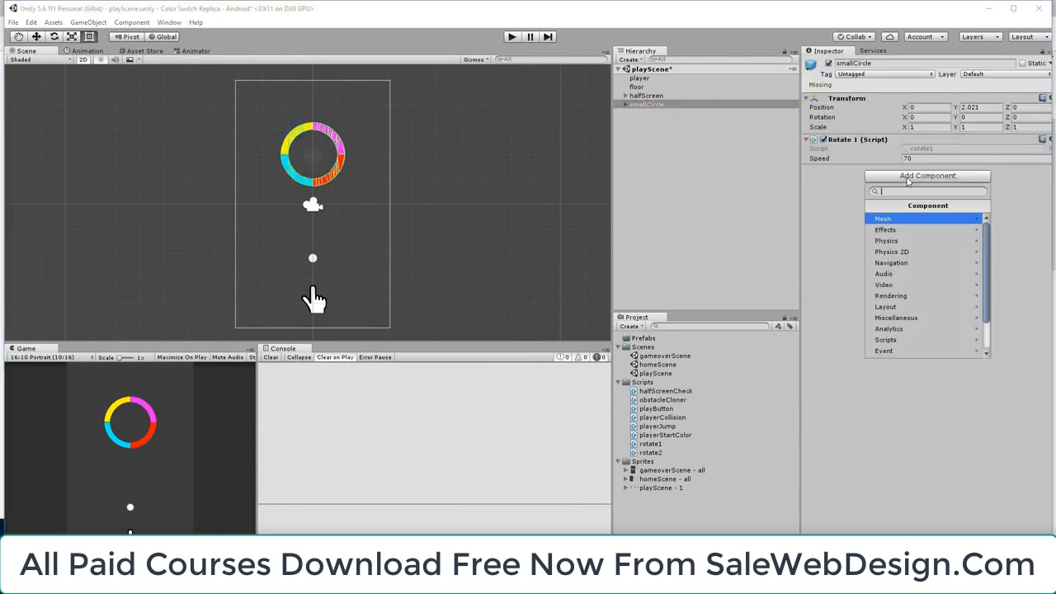
pyautogui.click(913, 253)
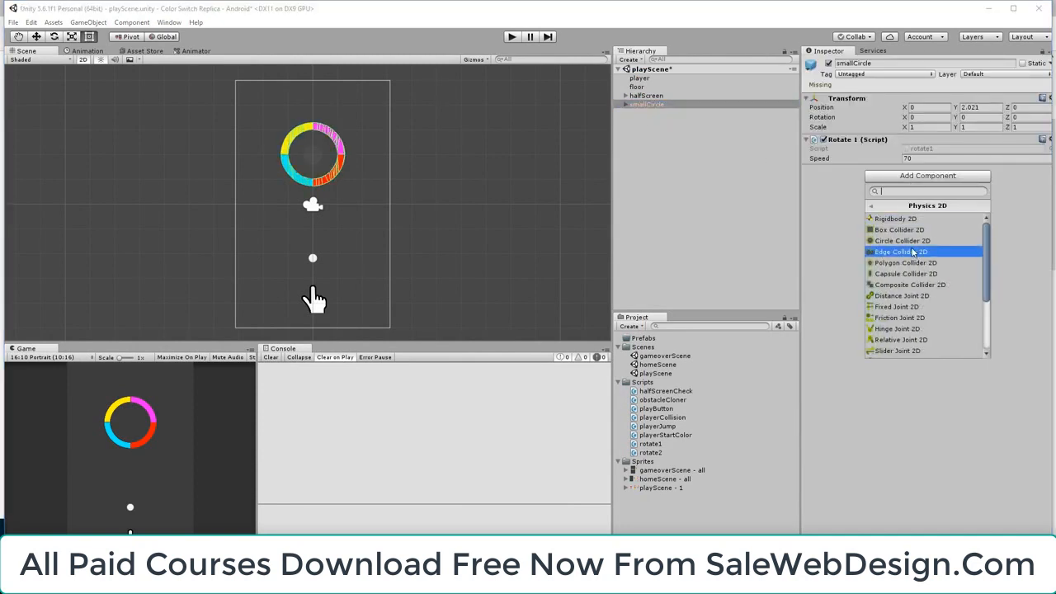
pyautogui.click(923, 242)
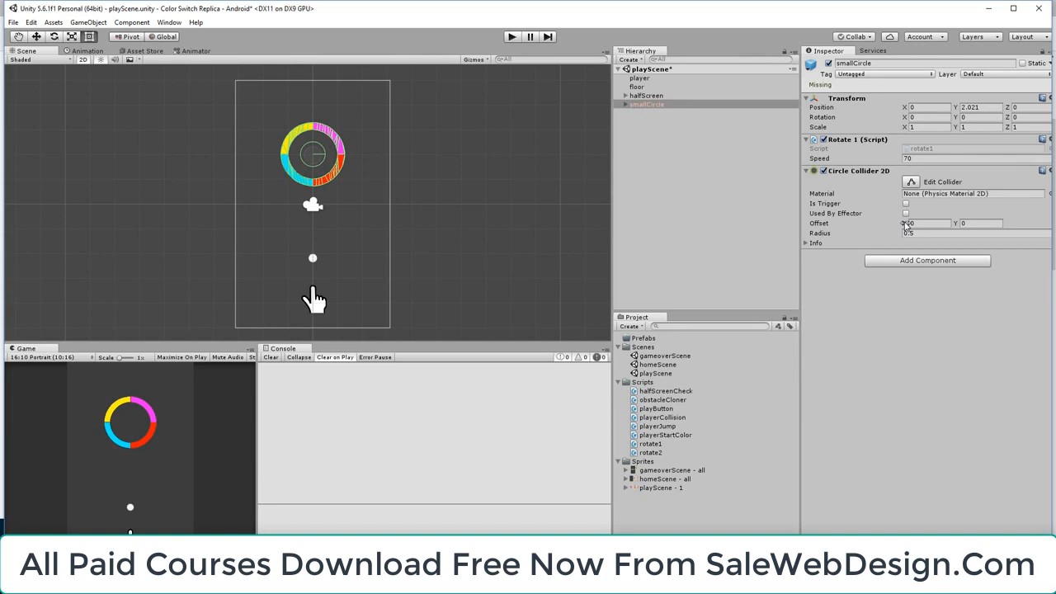
pyautogui.moveTo(906, 224); pyautogui.dragTo(755, 229)
# Run and stop a play test of the scene, and remove the Circle Collider 2D from smallCircle
pyautogui.click(511, 37)
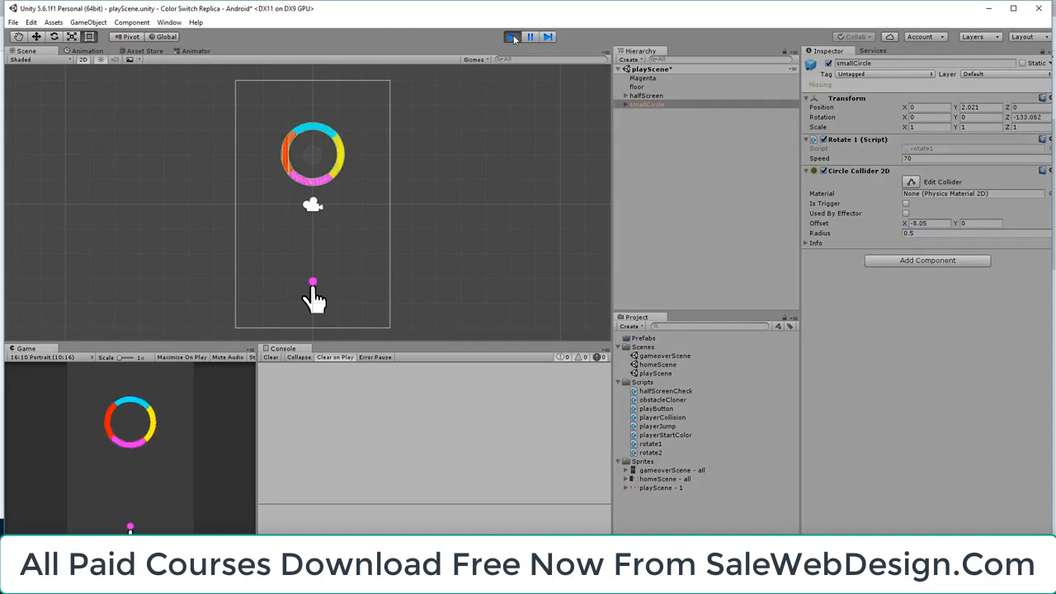
pyautogui.click(514, 35)
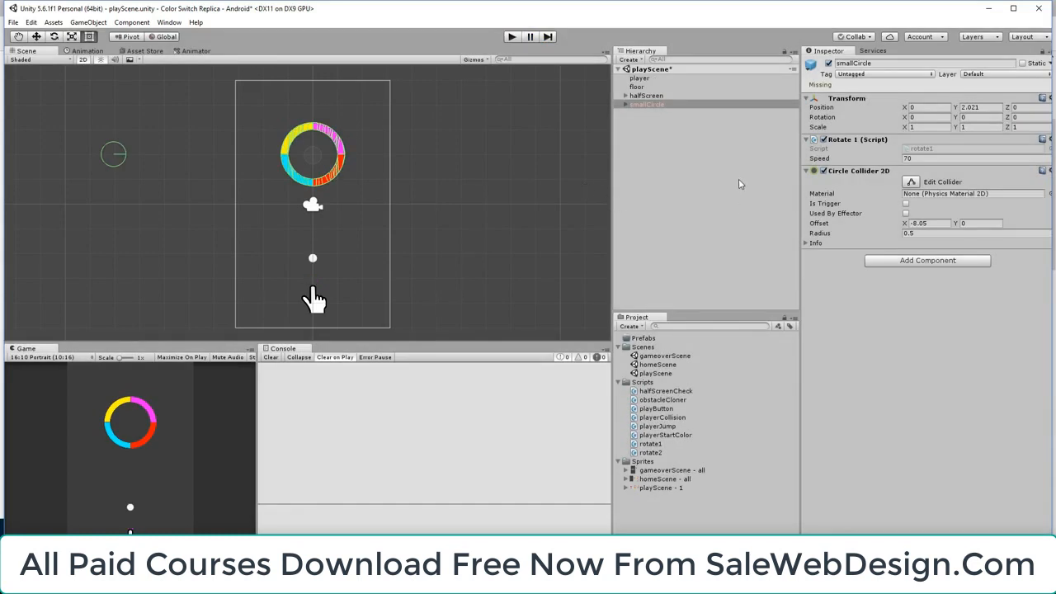
pyautogui.rightClick(861, 174)
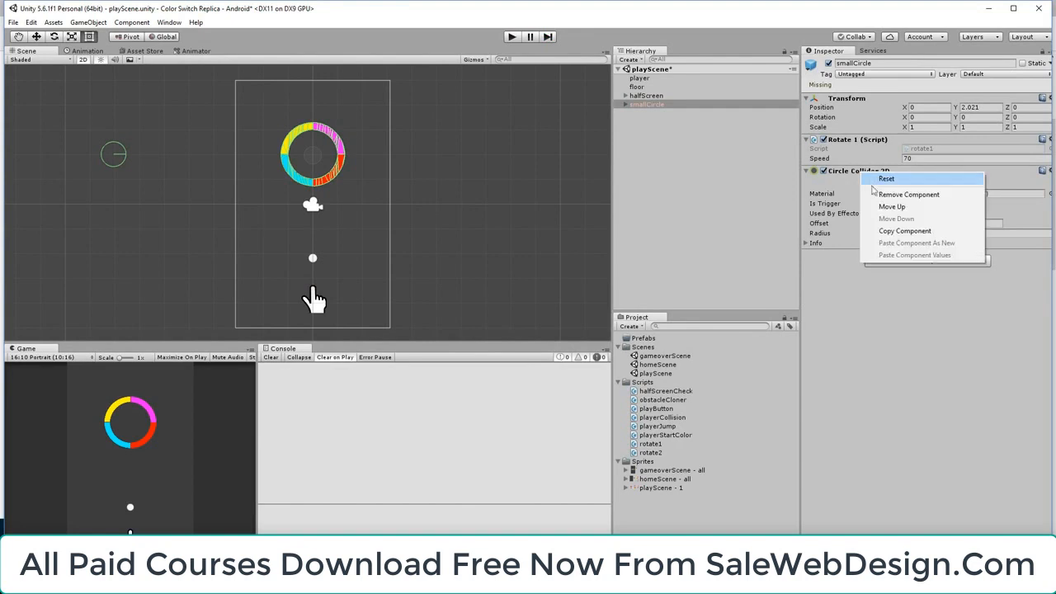
pyautogui.click(909, 194)
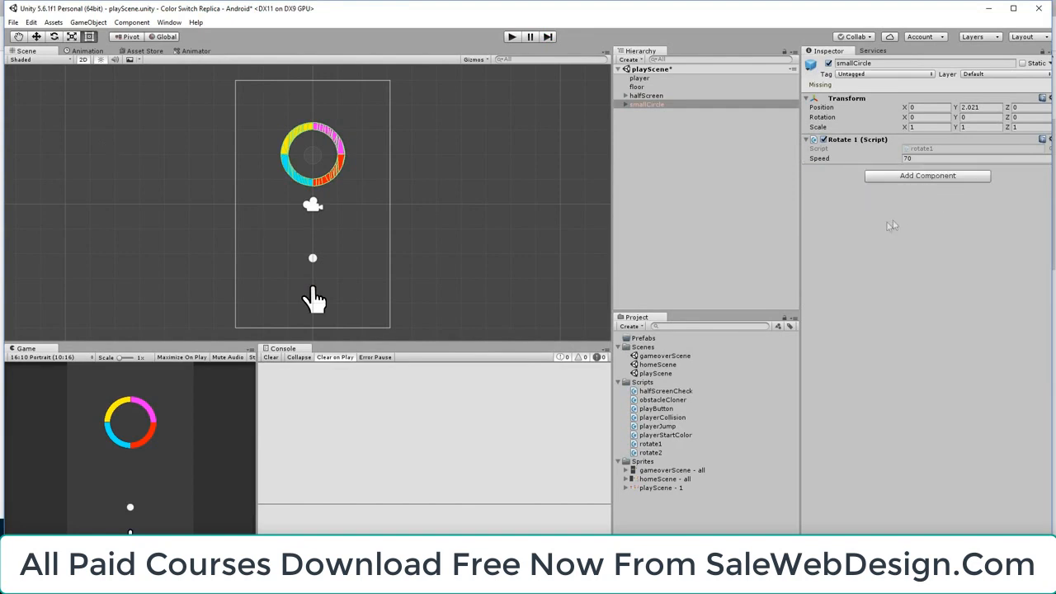
# Create an empty game object at the scene's root level and name it smallCircleHolder
pyautogui.click(662, 163)
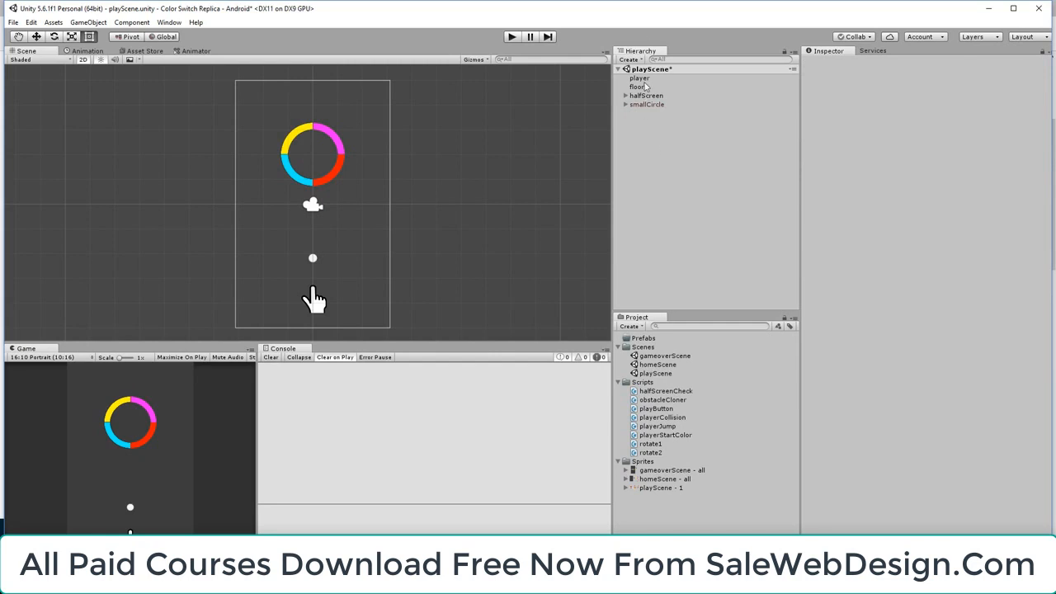
pyautogui.rightClick(645, 142)
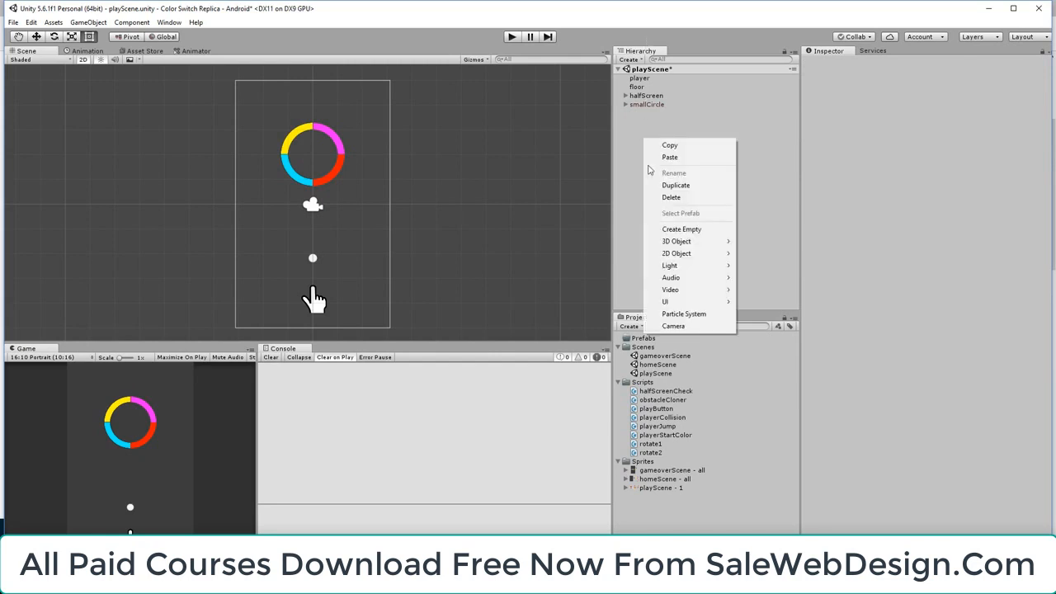
pyautogui.click(692, 230)
pyautogui.click(897, 63)
pyautogui.write('sm')
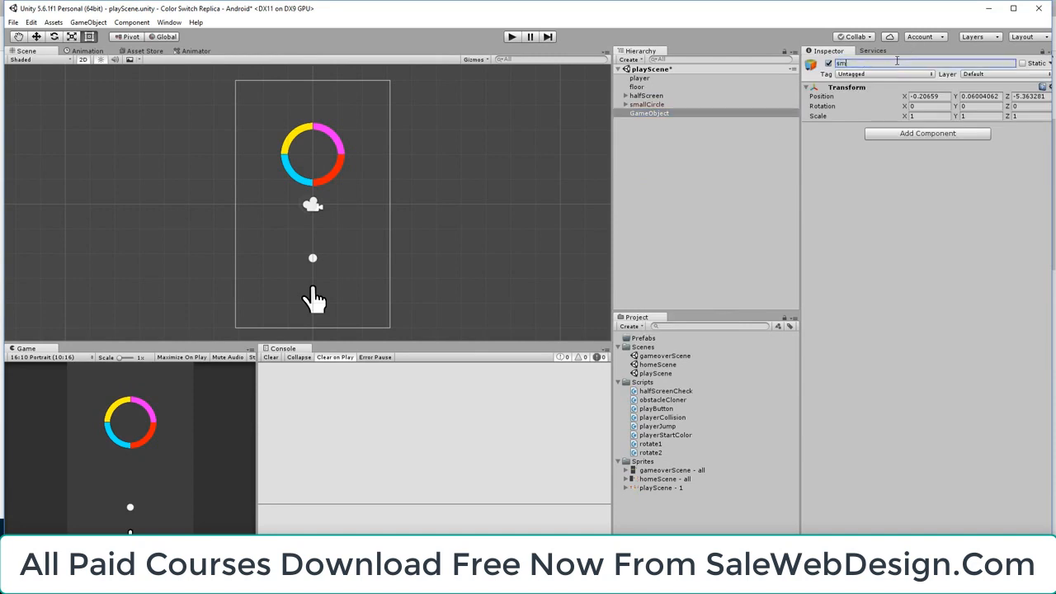
pyautogui.write('allCircleHolder')
pyautogui.press('Return')
# Set the smallCircleHolder position to 0 on the X, Y and Z axes
pyautogui.click(930, 96)
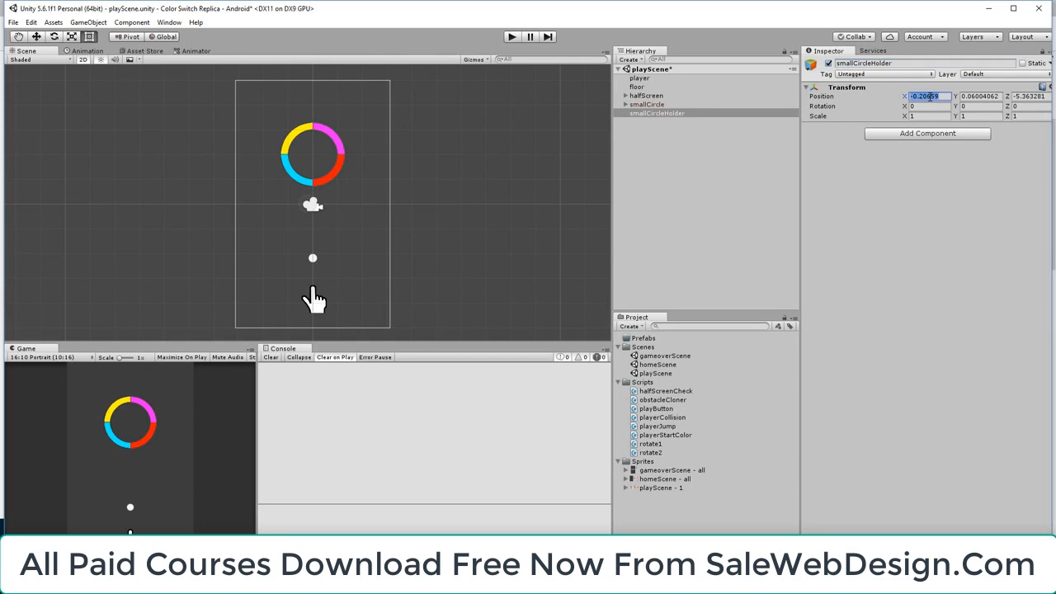
pyautogui.write('0')
pyautogui.press('Tab')
pyautogui.write('0')
pyautogui.press('Tab')
pyautogui.write('0')
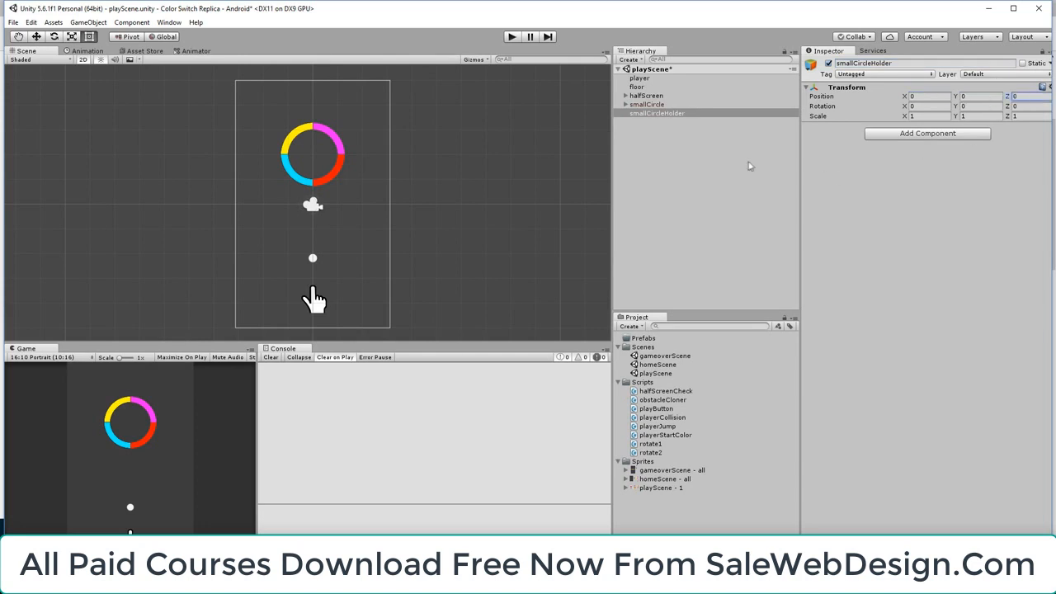
# Make smallCircle, with its four colored segments, a child of smallCircleHolder
pyautogui.click(647, 144)
pyautogui.click(625, 105)
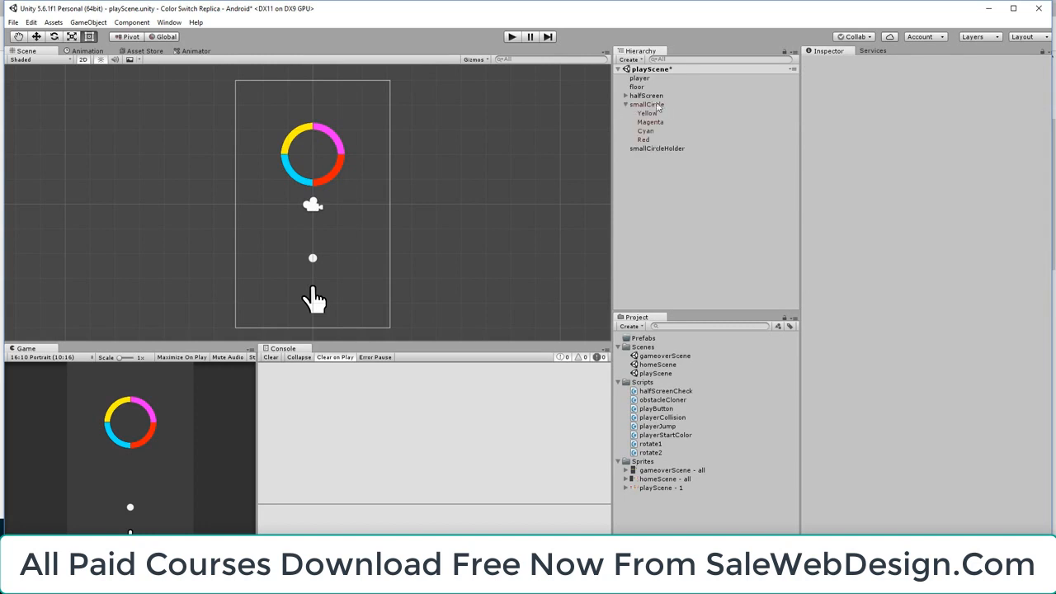
pyautogui.click(652, 105)
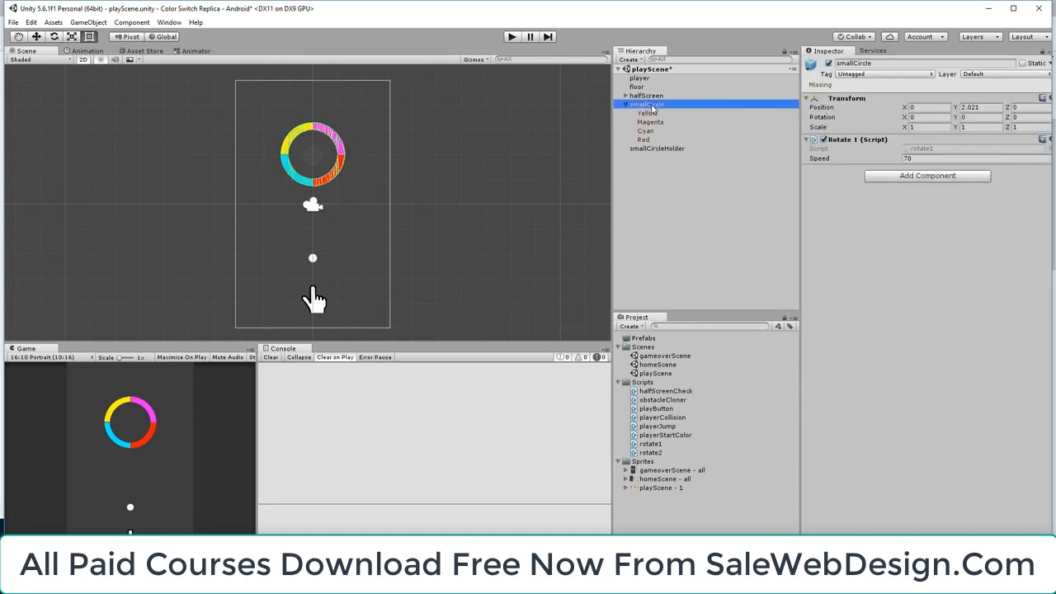
pyautogui.moveTo(653, 108); pyautogui.dragTo(664, 149)
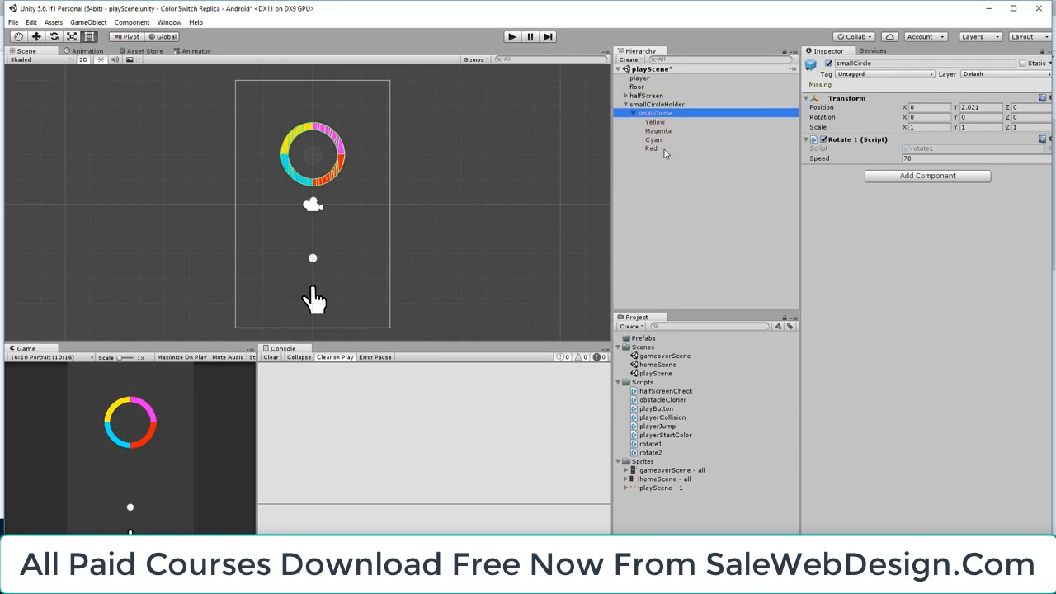
# Add a Circle Collider 2D to smallCircleHolder and set the collider's X offset to -8
pyautogui.click(647, 105)
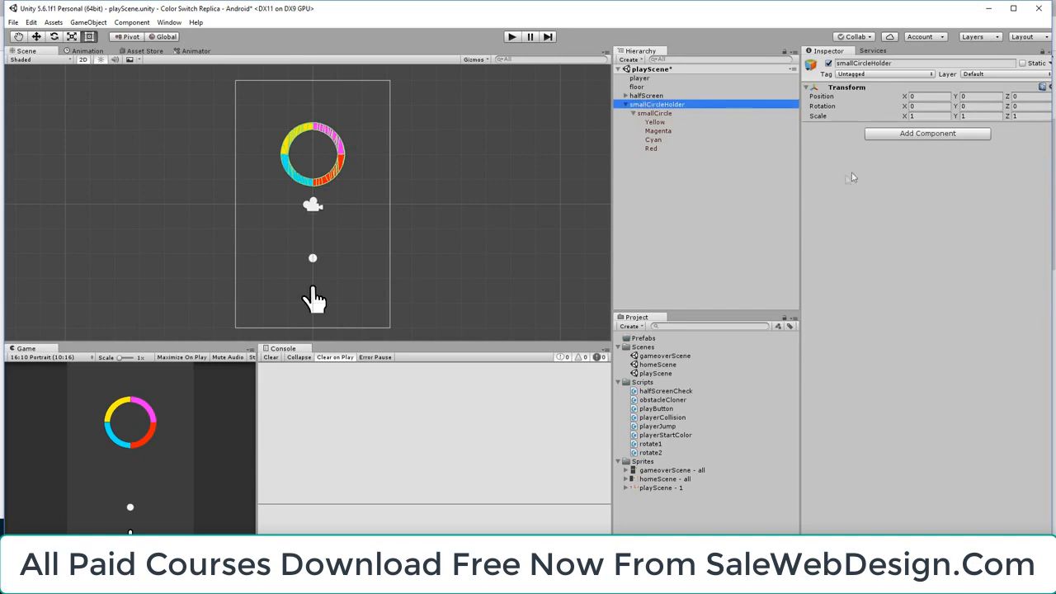
pyautogui.click(911, 135)
pyautogui.click(915, 210)
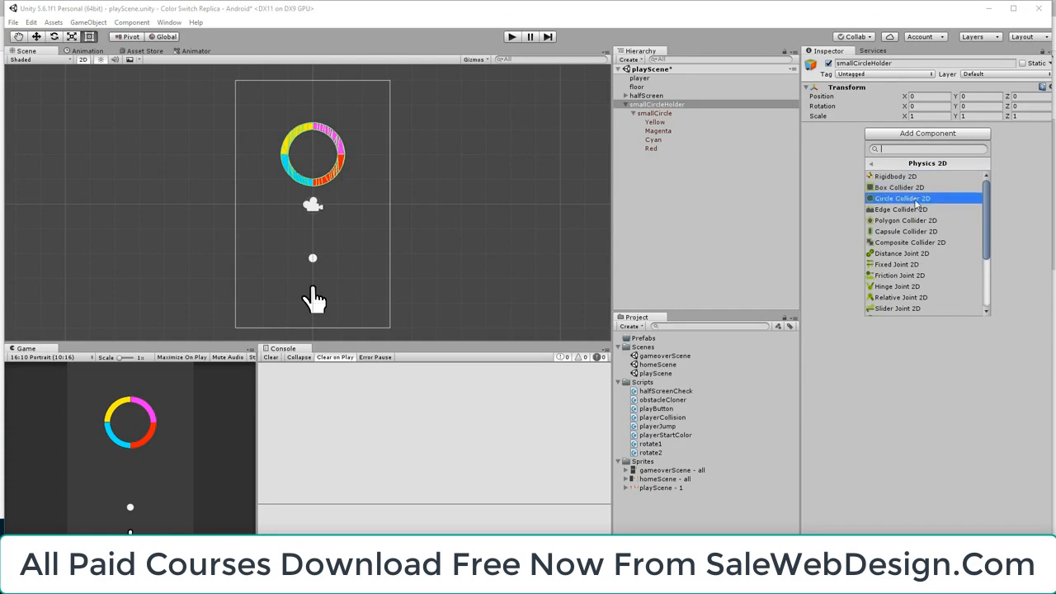
pyautogui.click(916, 203)
pyautogui.click(845, 189)
pyautogui.write('-8')
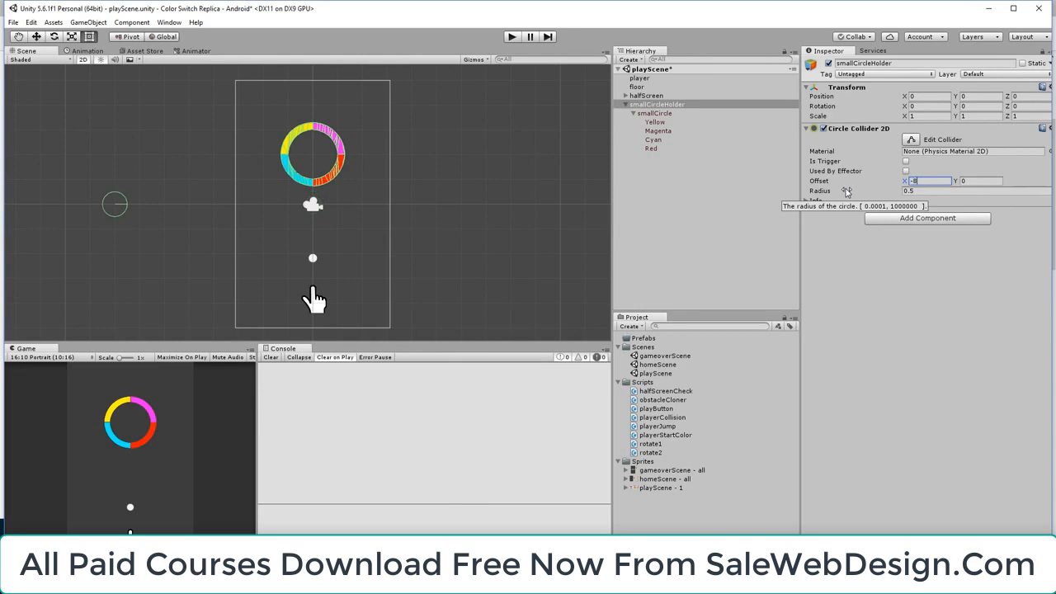
# Make the smallCircleHolder collider a trigger and set its Y offset to 2
pyautogui.click(906, 161)
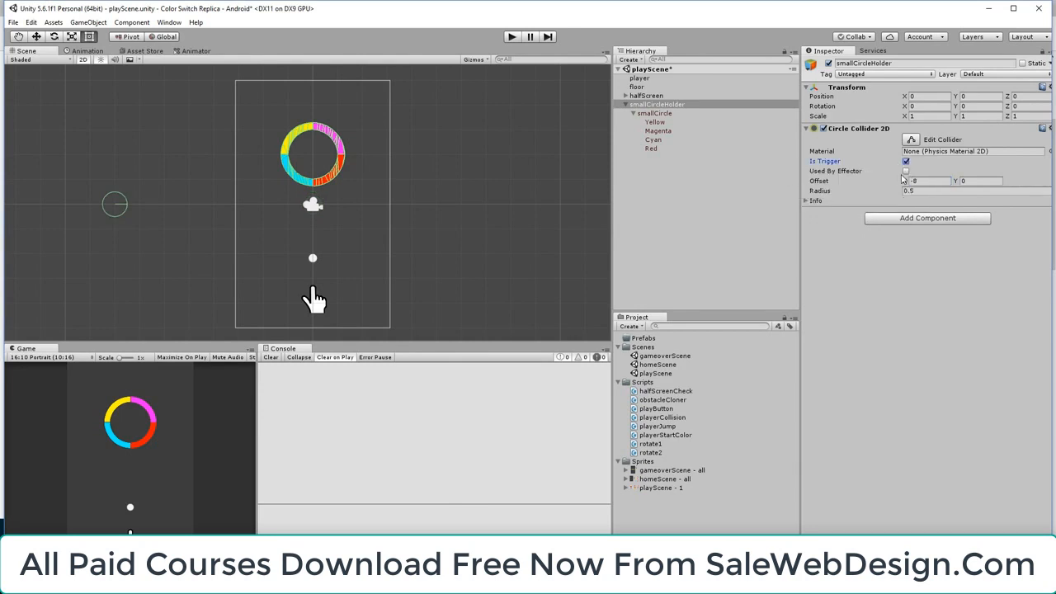
pyautogui.press('w')
pyautogui.click(962, 181)
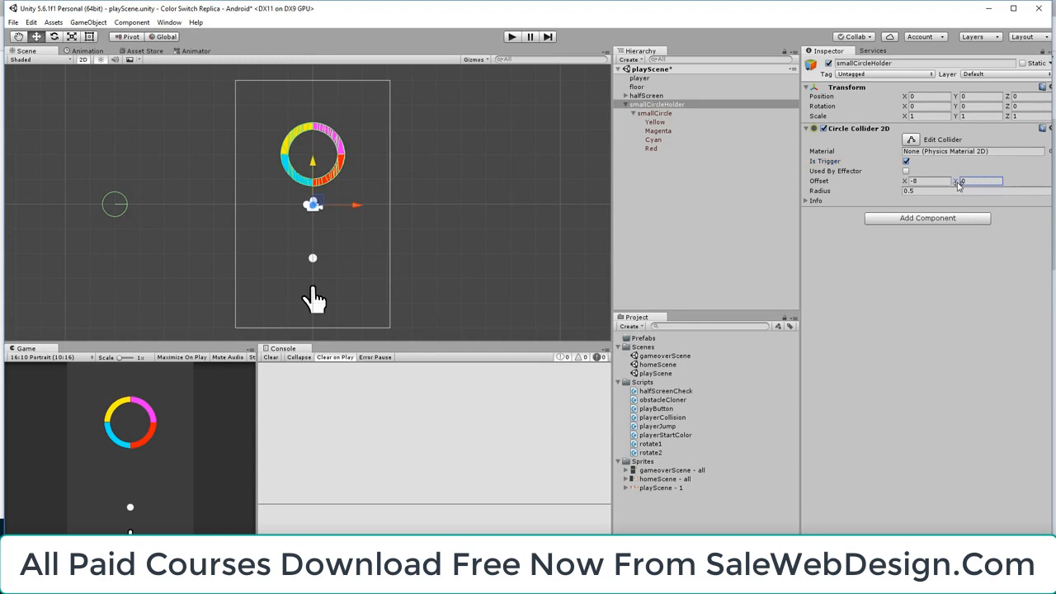
pyautogui.moveTo(956, 183); pyautogui.dragTo(992, 185)
pyautogui.write('2.')
# Create a new tag named Spawn and reselect smallCircleHolder
pyautogui.click(879, 78)
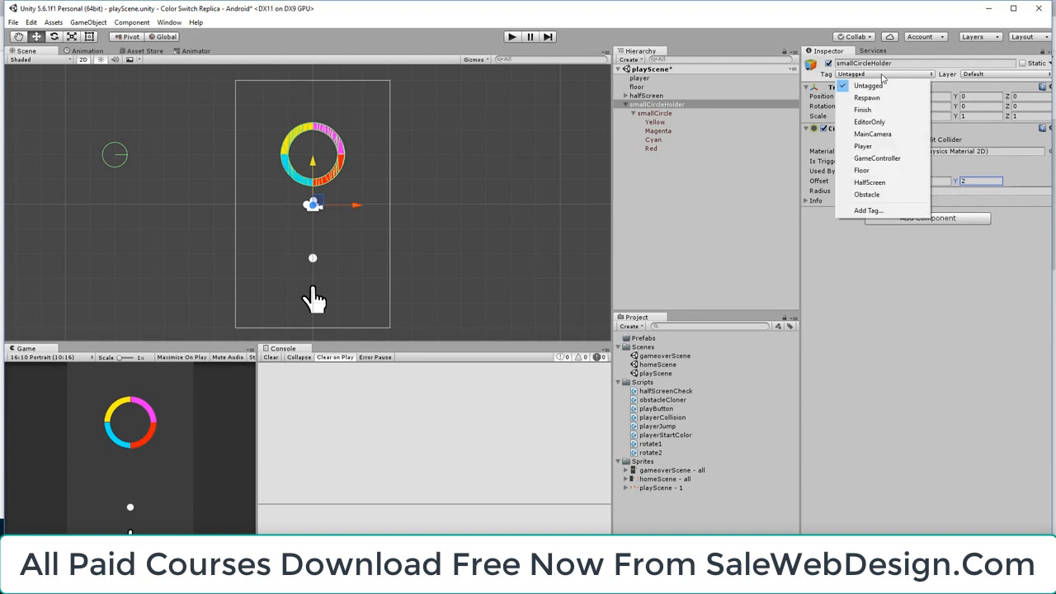
pyautogui.click(867, 211)
pyautogui.click(1032, 133)
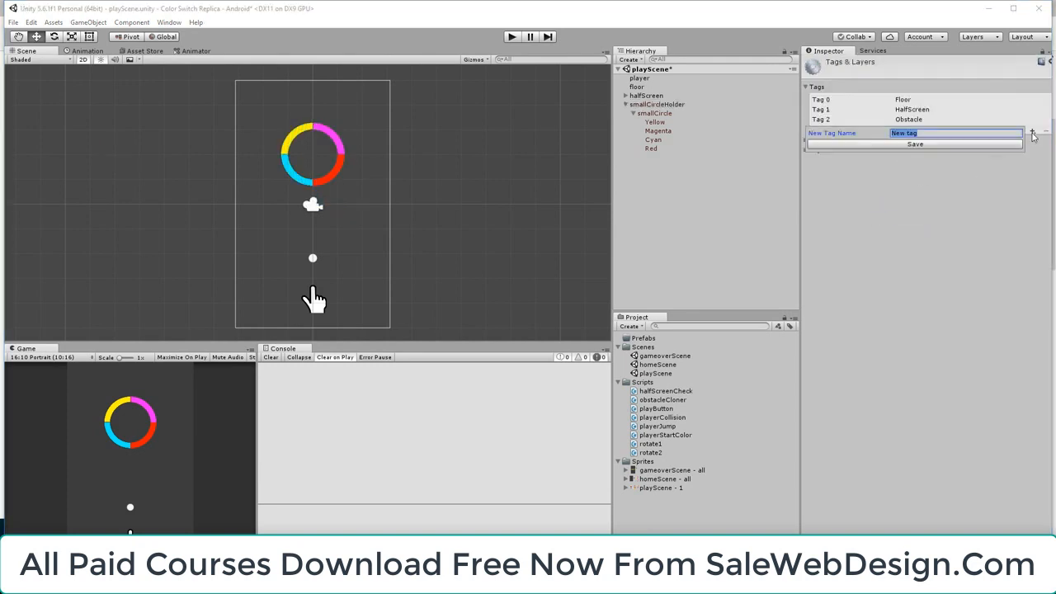
pyautogui.write('Spawn')
pyautogui.click(936, 146)
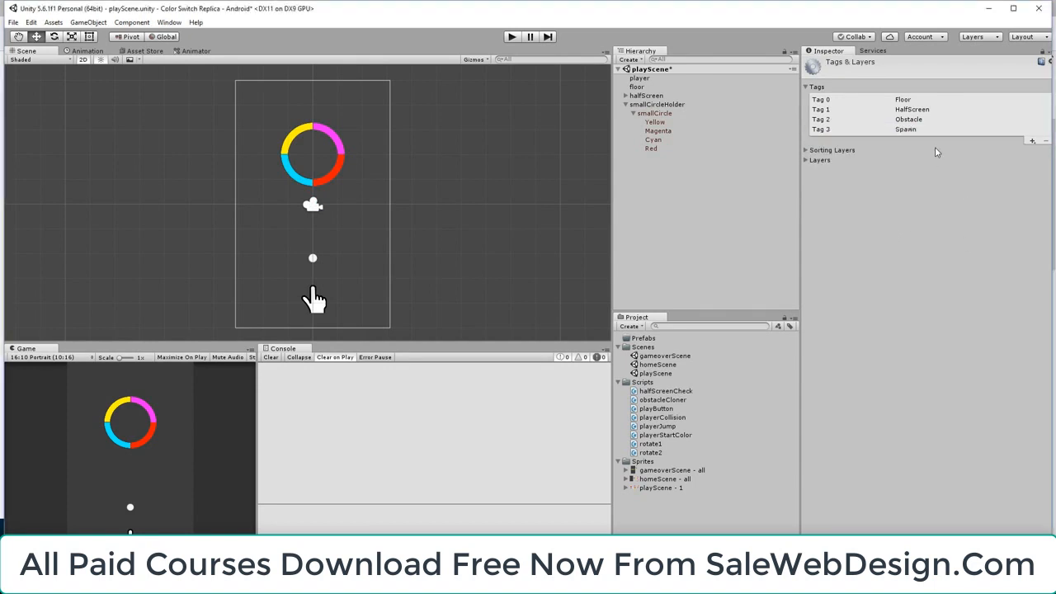
pyautogui.click(654, 105)
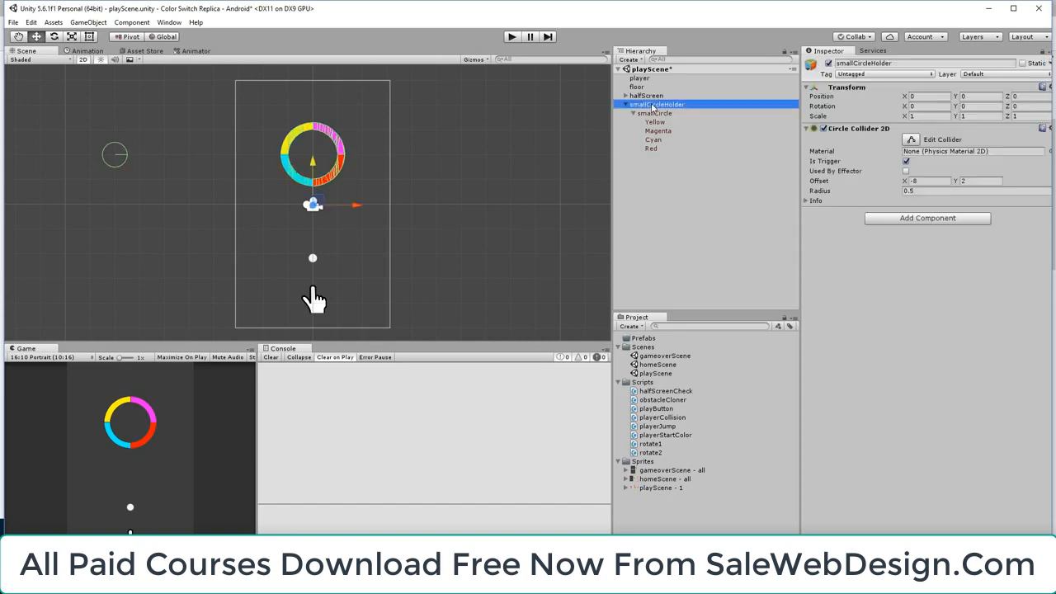
# Assign the Spawn tag to smallCircleHolder
pyautogui.click(856, 79)
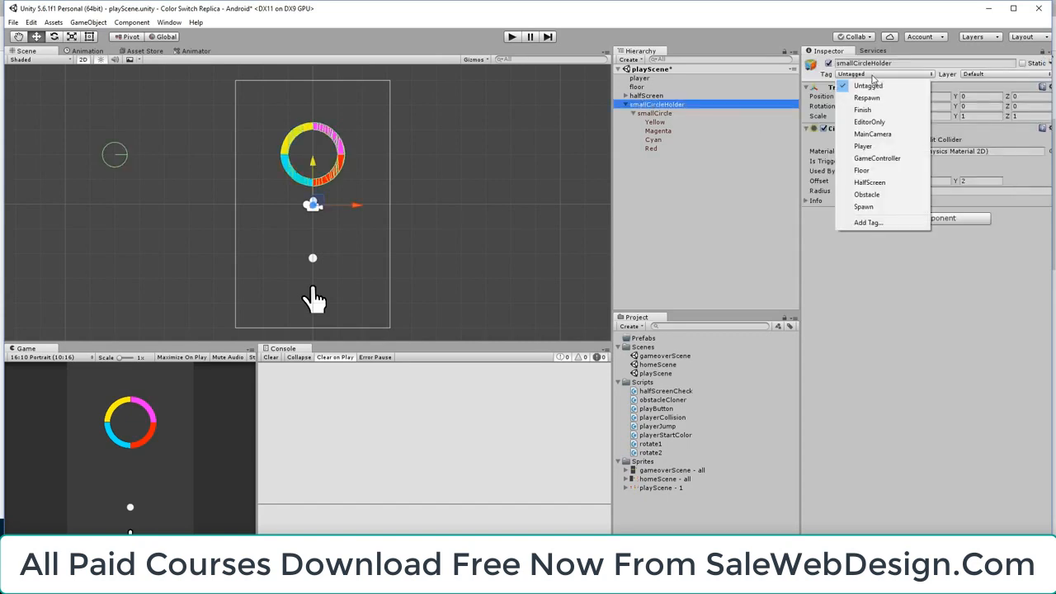
pyautogui.click(881, 207)
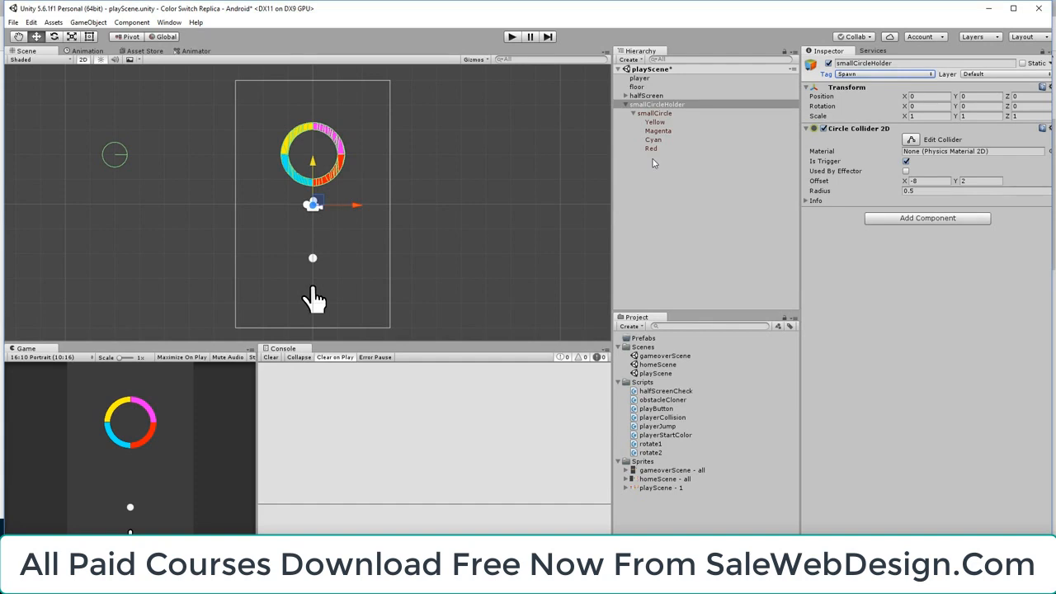
# Add a Circle Collider 2D to the halfScreen object and expand its children in the hierarchy
pyautogui.click(637, 97)
pyautogui.click(626, 96)
pyautogui.click(910, 518)
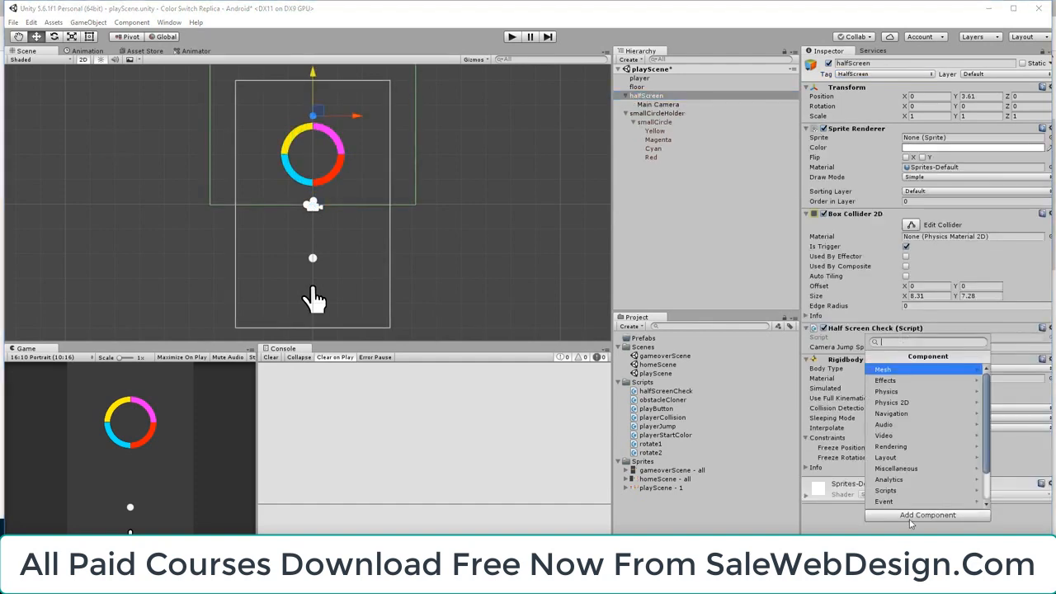
pyautogui.click(910, 403)
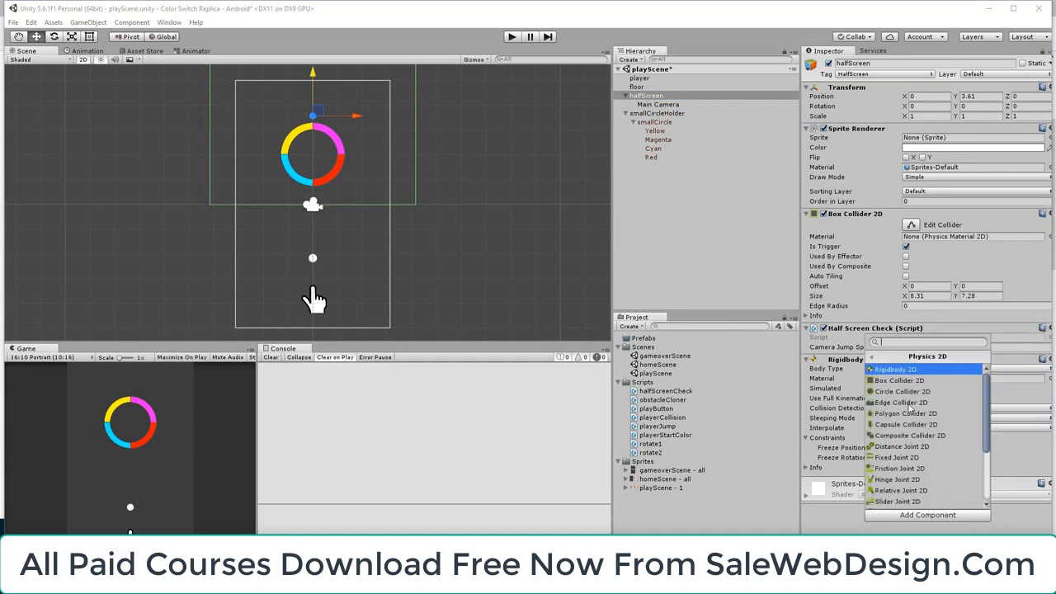
pyautogui.click(911, 394)
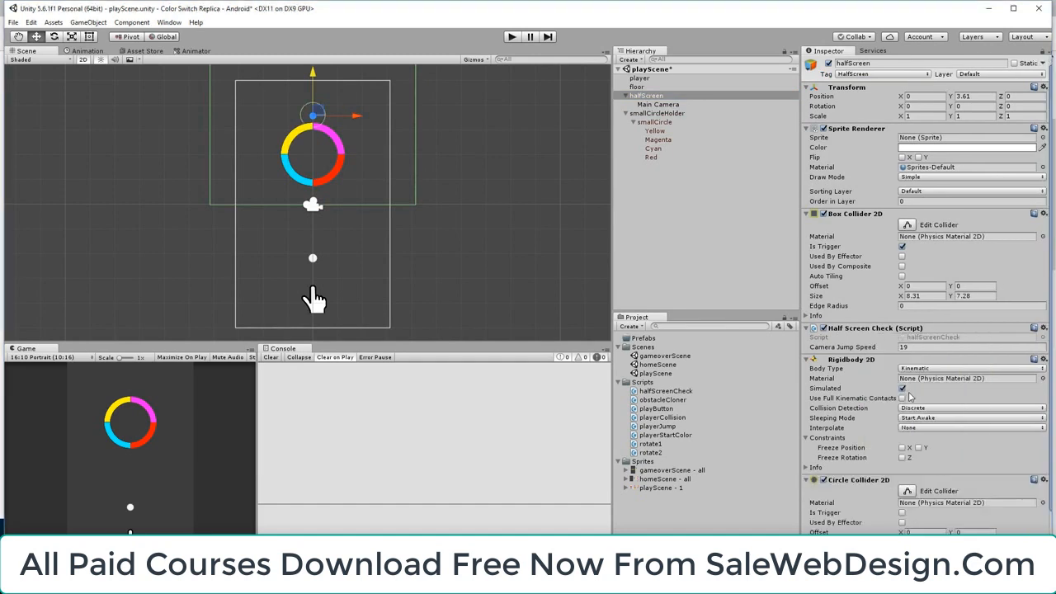
# Set the offset of halfScreen's circle collider to X -8 and Y -5
pyautogui.scroll(-3, 902, 512)
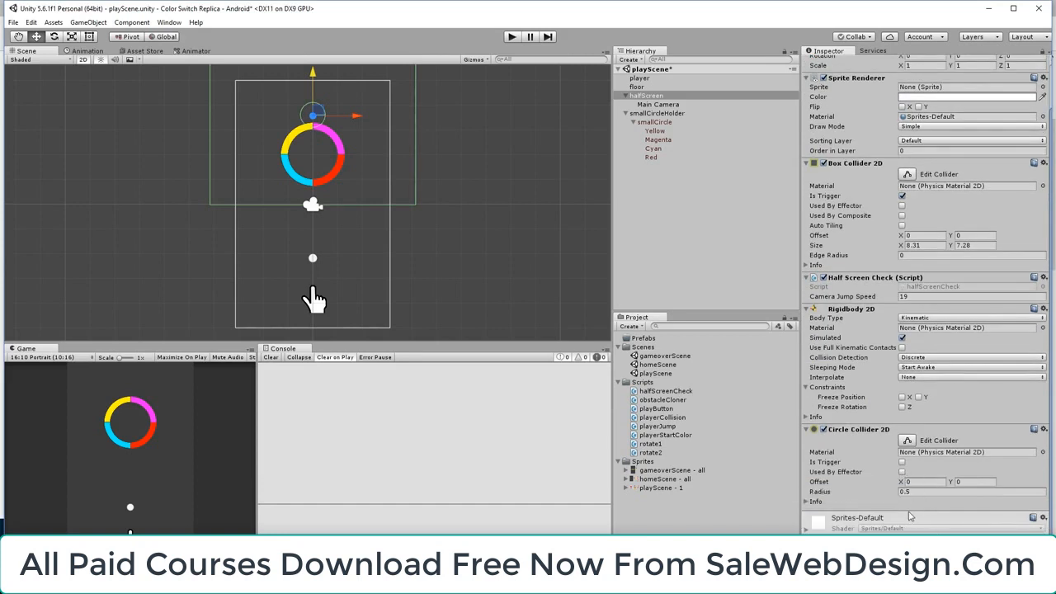
pyautogui.click(915, 483)
pyautogui.write('-8')
pyautogui.click(959, 481)
pyautogui.write('-5')
# Select smallCircleHolder and halfScreen together, then play-test jumping the ball through the circle to check how their circle colliders meet, and stop the game
pyautogui.click(657, 114)
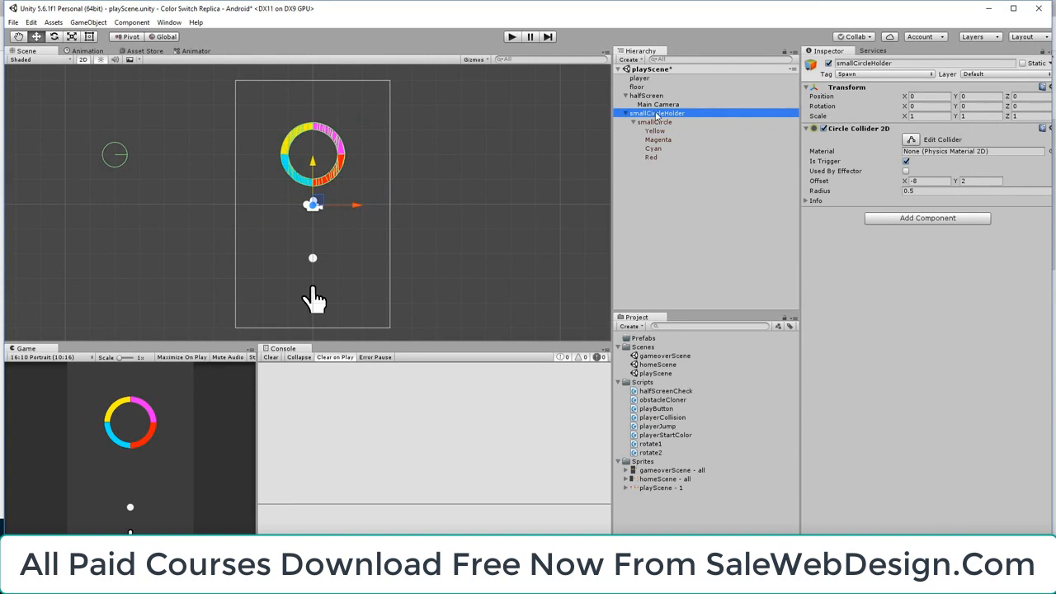
pyautogui.keyDown('ctrl'); pyautogui.click(648, 96); pyautogui.keyUp('ctrl')
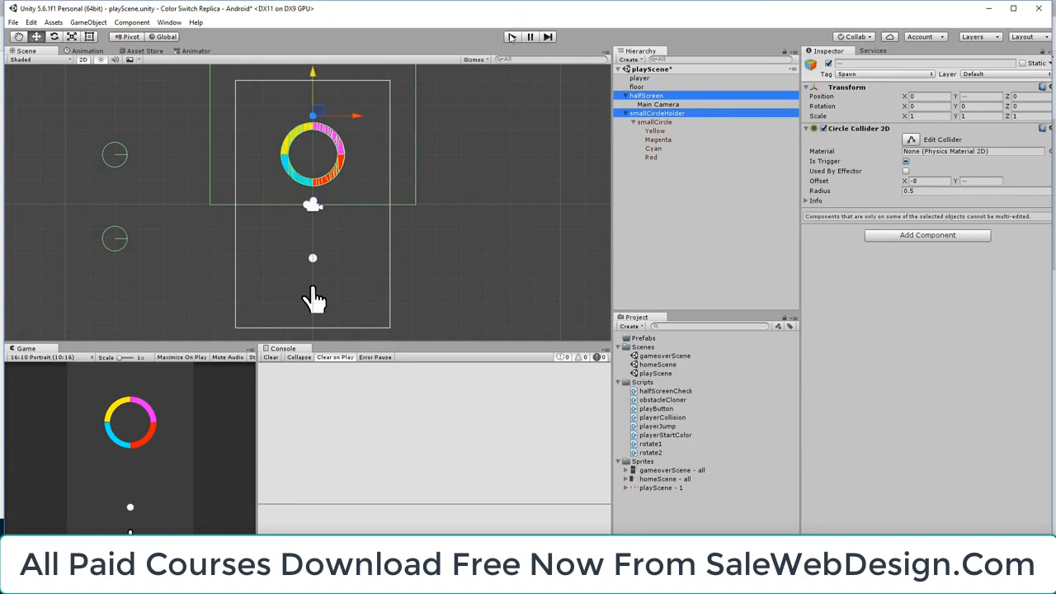
pyautogui.click(512, 38)
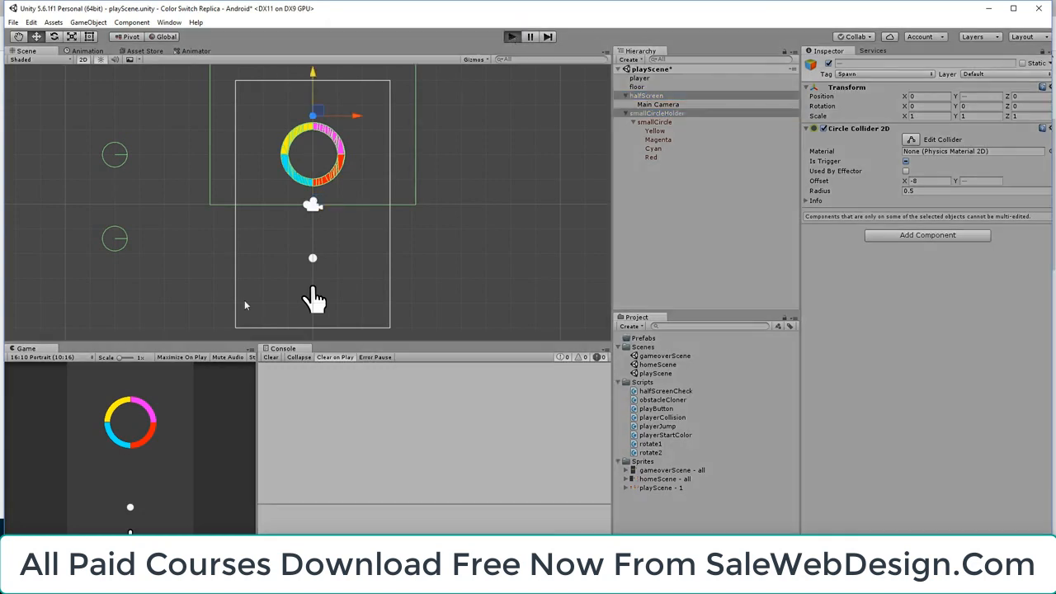
pyautogui.click(170, 501)
pyautogui.click(170, 502)
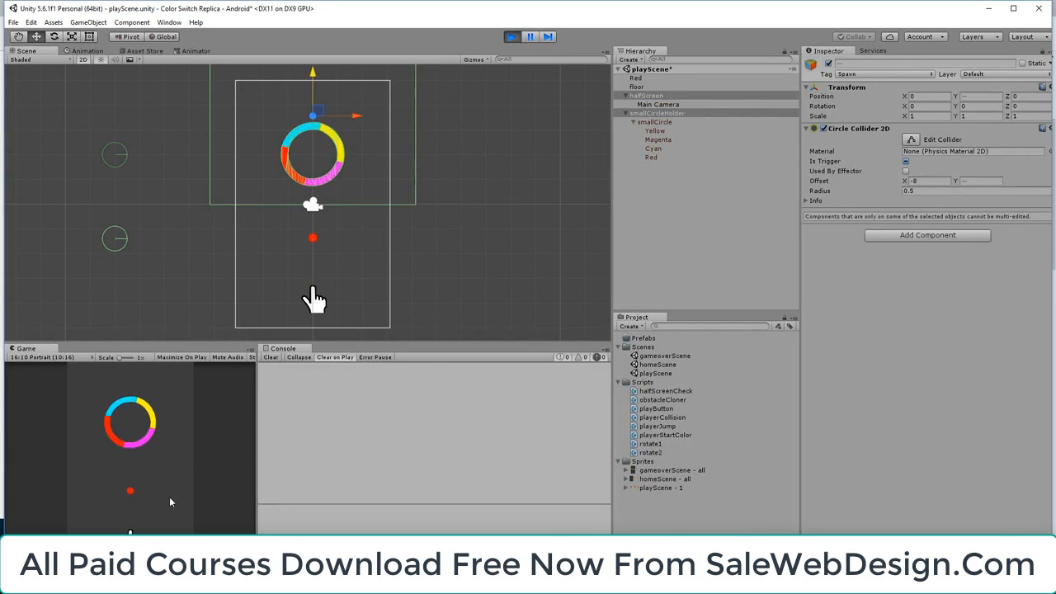
pyautogui.click(170, 501)
pyautogui.click(170, 502)
pyautogui.click(170, 502)
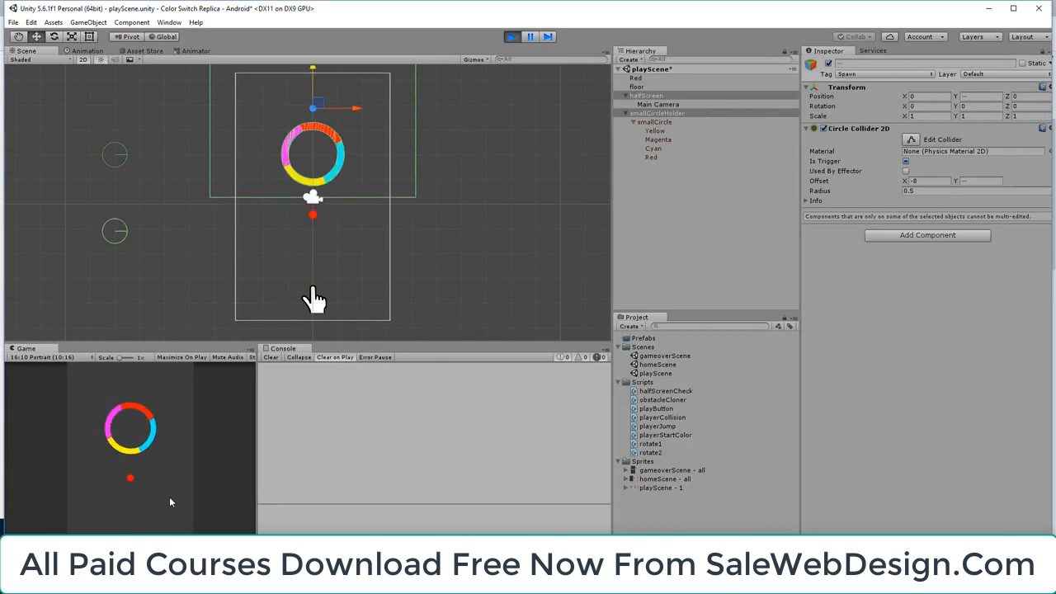
pyautogui.click(169, 502)
pyautogui.click(170, 502)
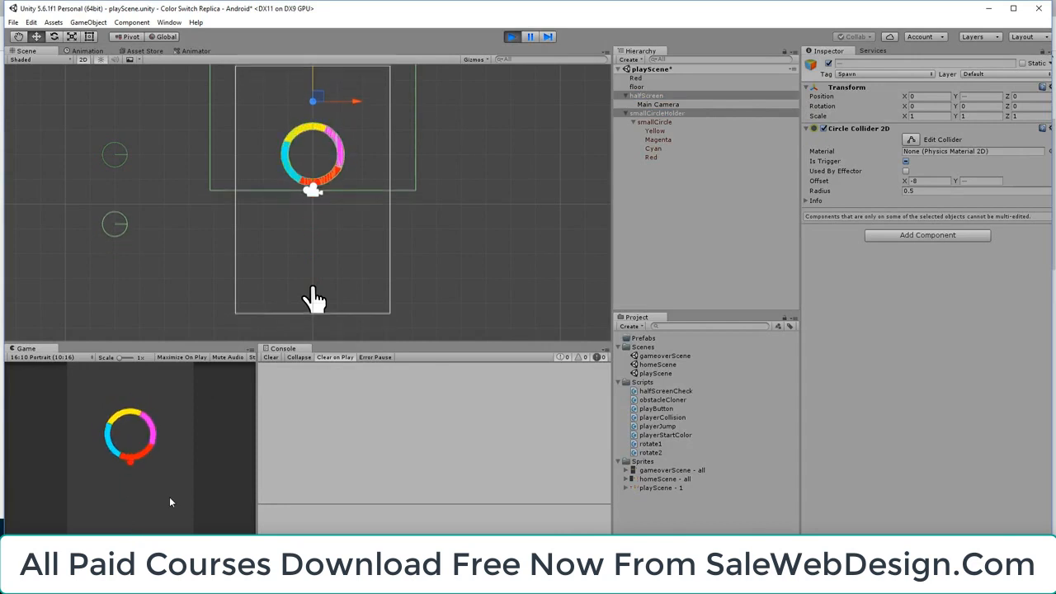
pyautogui.click(170, 502)
pyautogui.click(170, 501)
pyautogui.click(168, 501)
pyautogui.click(167, 498)
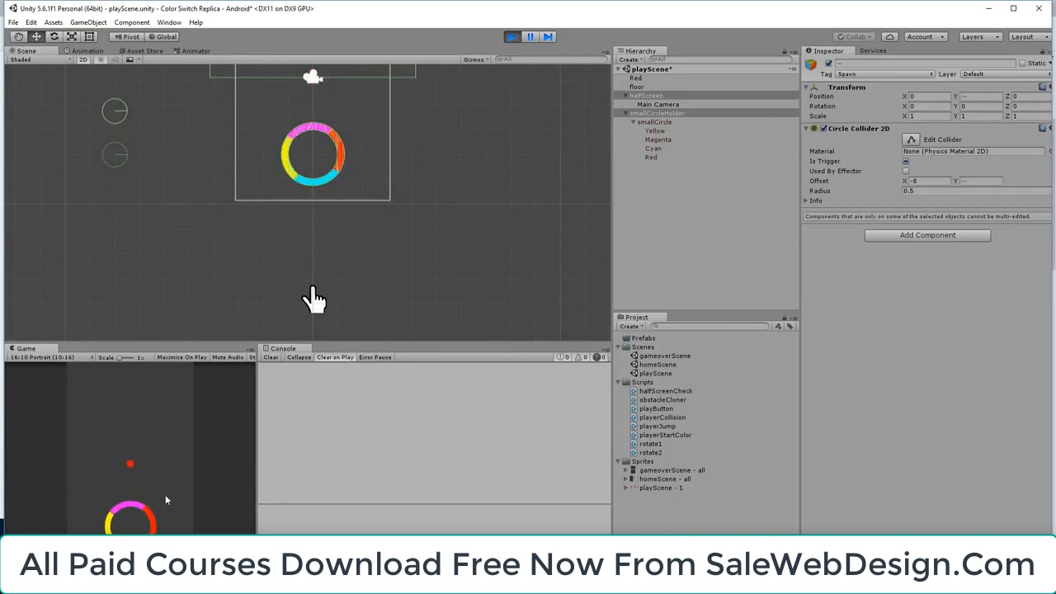
pyautogui.click(164, 494)
pyautogui.click(155, 491)
pyautogui.click(155, 491)
pyautogui.click(512, 37)
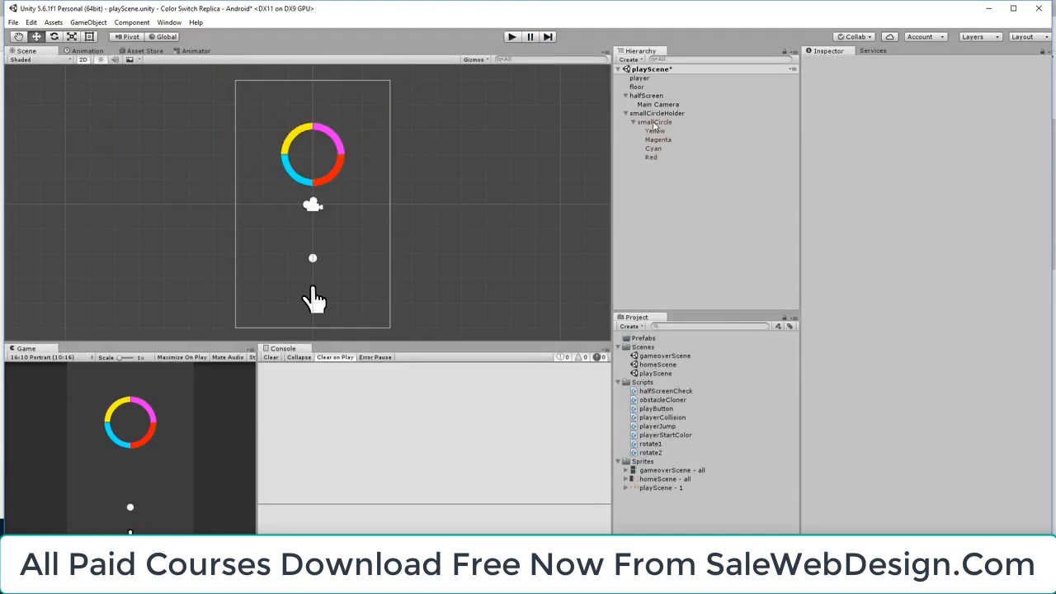
# Set the Y offset of halfScreen's circle collider to -4 and deselect the object
pyautogui.click(648, 96)
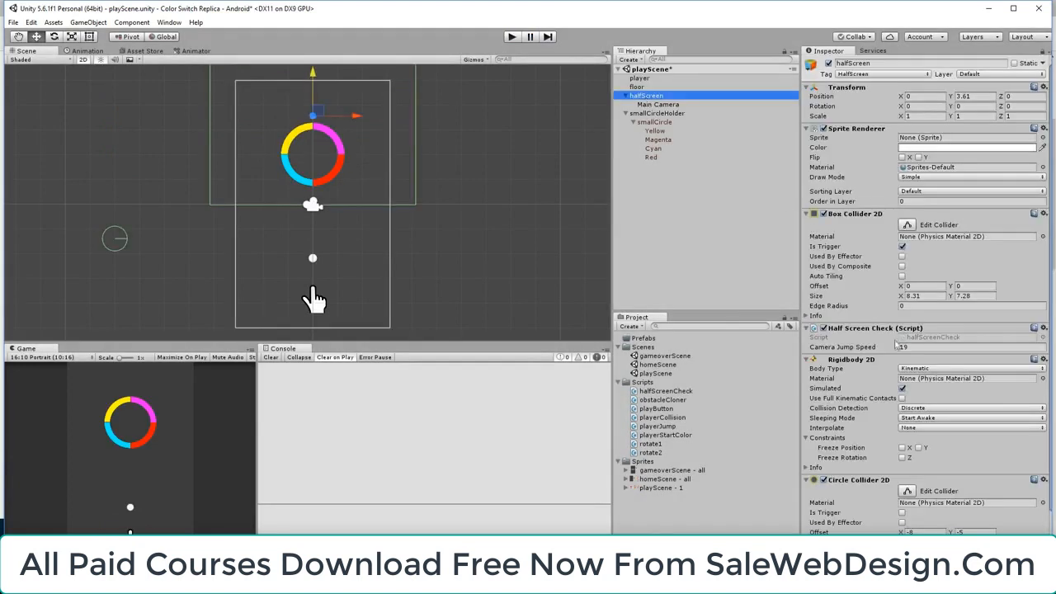
pyautogui.scroll(-3, 891, 339)
pyautogui.click(966, 481)
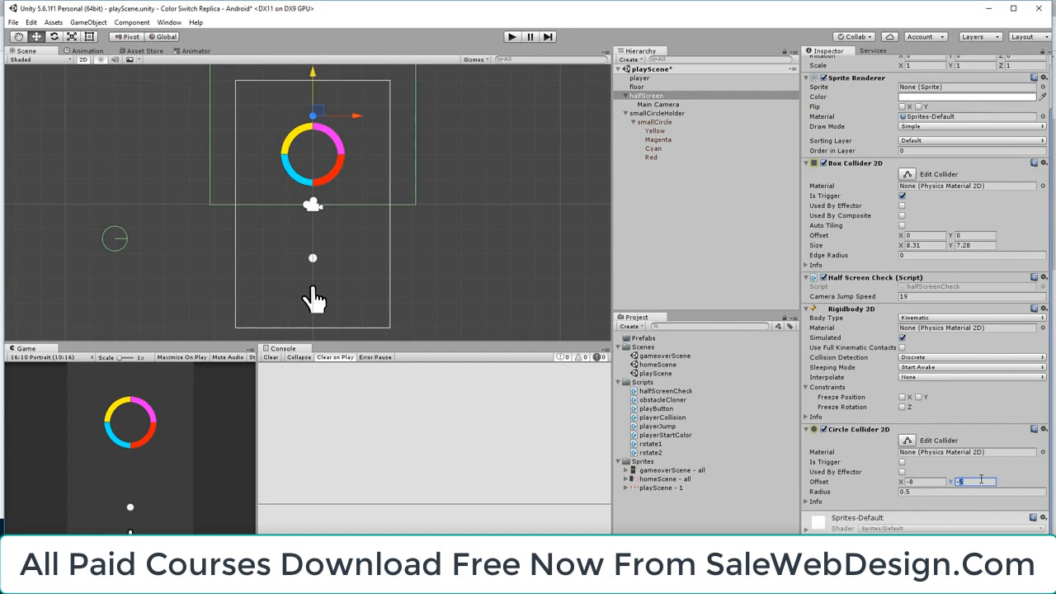
pyautogui.write('-4')
pyautogui.click(541, 81)
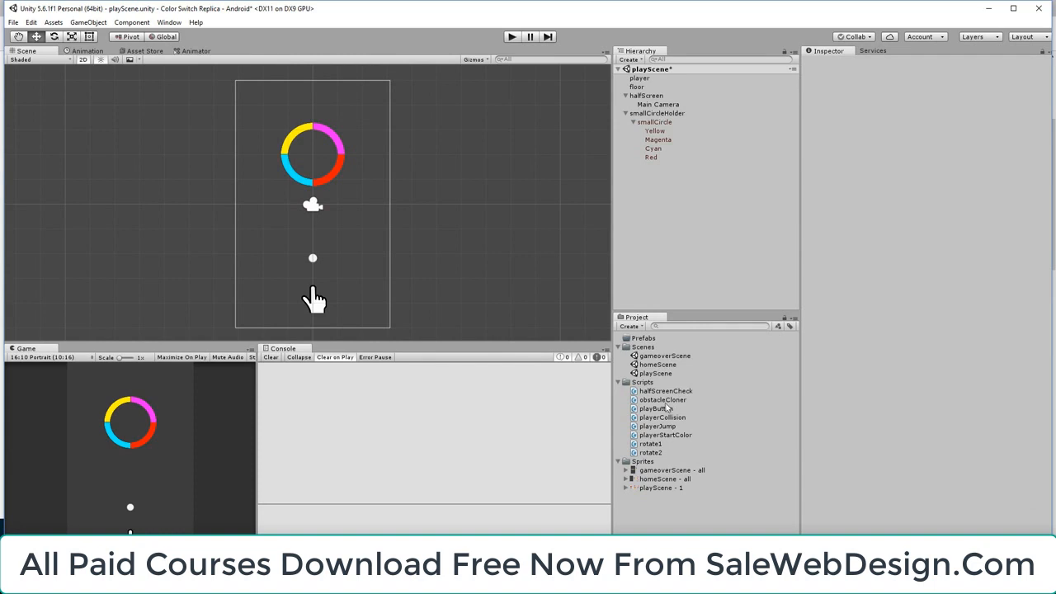
# Open the obstacleCloner script in Visual Studio and remove its Start and Update methods with their comments
pyautogui.click(667, 401)
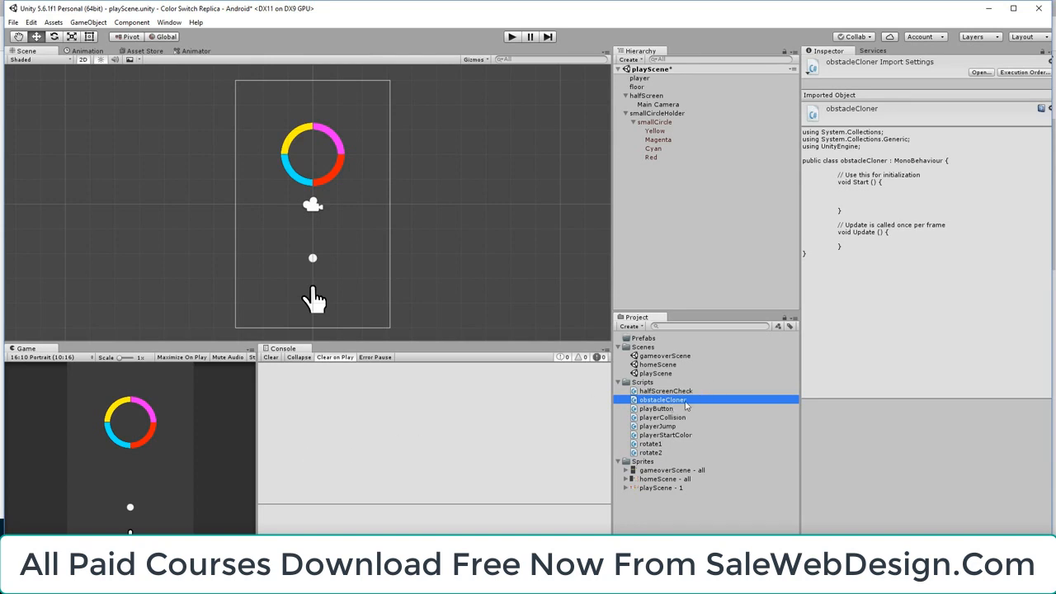
pyautogui.doubleClick(685, 402)
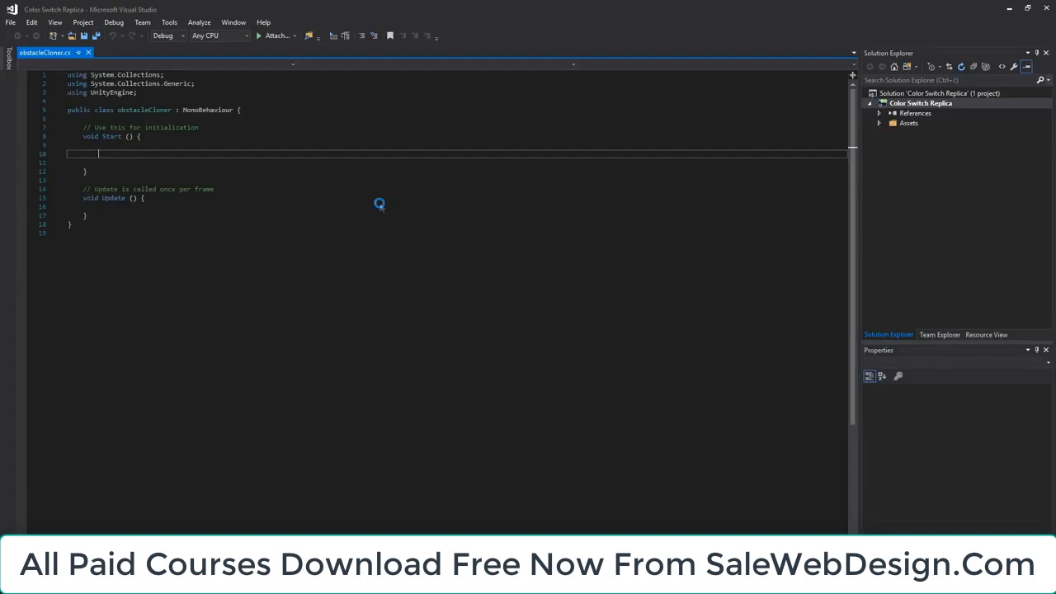
pyautogui.click(566, 325)
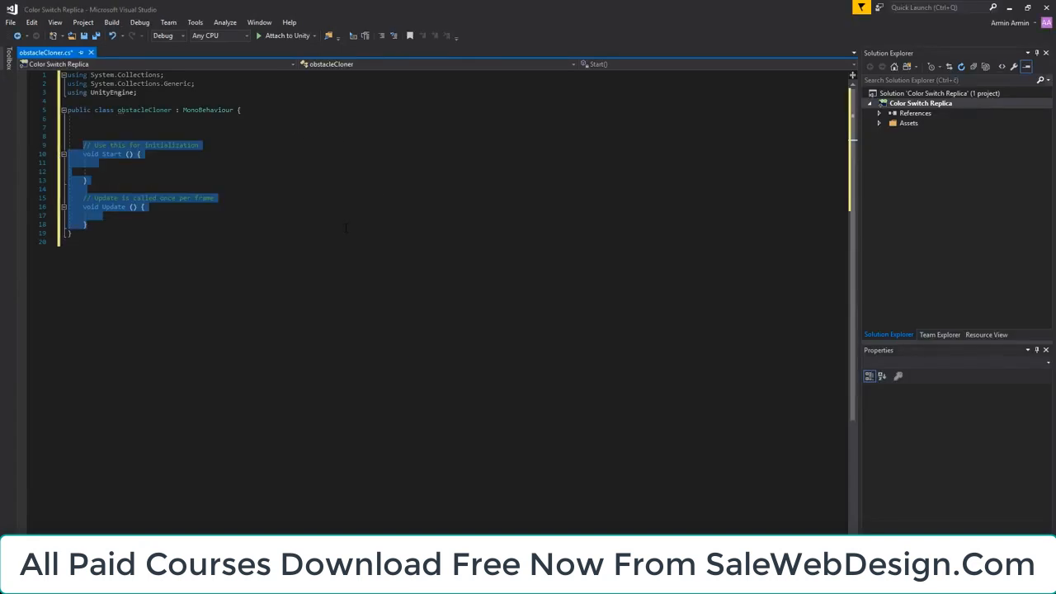
pyautogui.press('Delete')
pyautogui.press('BackSpace')
pyautogui.press('BackSpace')
pyautogui.press('Up')
pyautogui.press('Down')
pyautogui.press('Up')
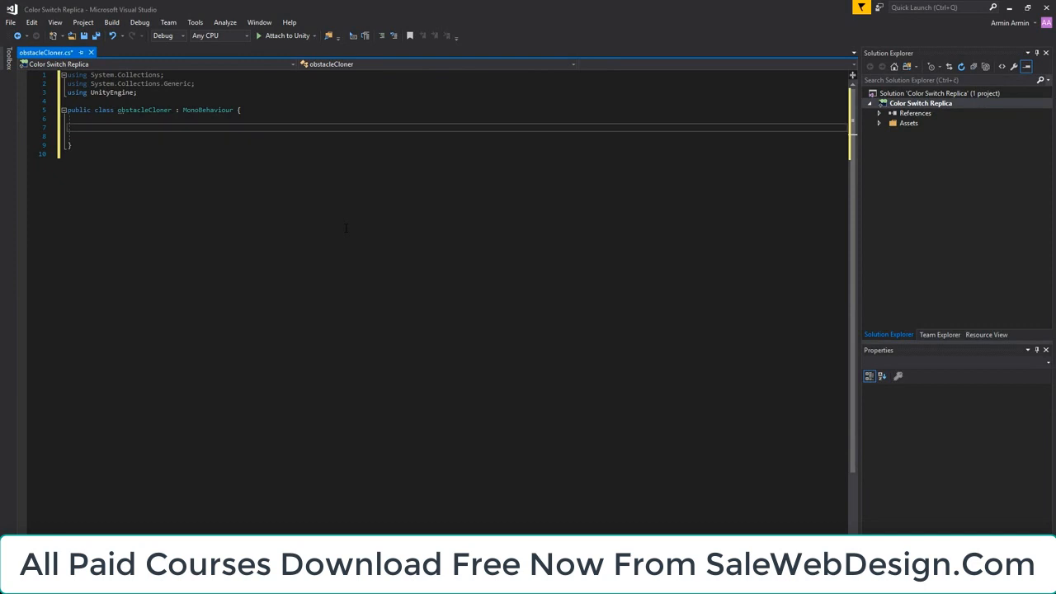
# Begin a private declaration inside the empty obstacleCloner class body
pyautogui.press('Tab')
pyautogui.write('prive')
pyautogui.press('BackSpace')
pyautogui.write('ate void o')
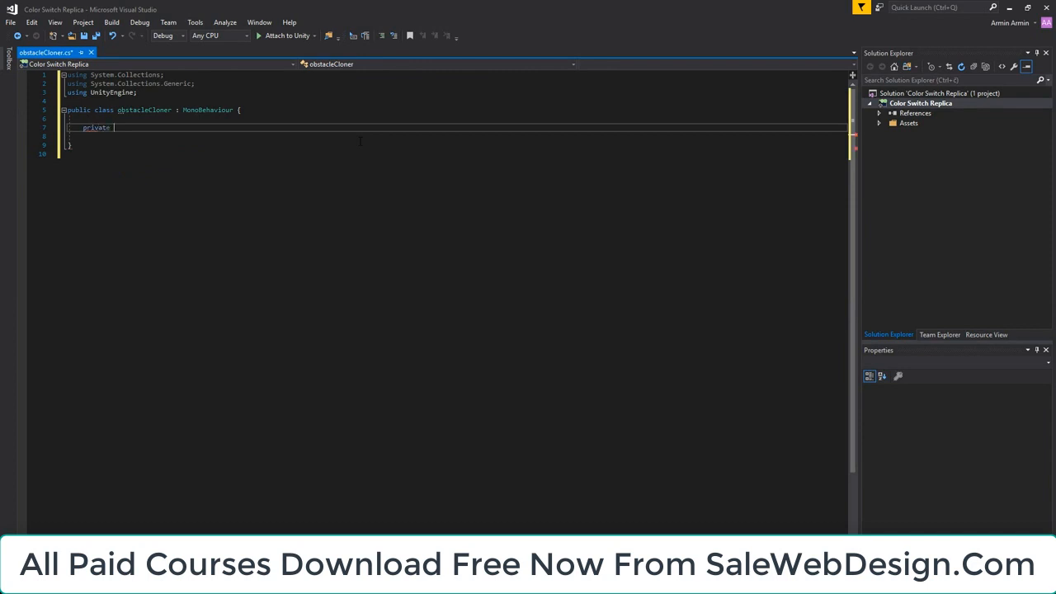
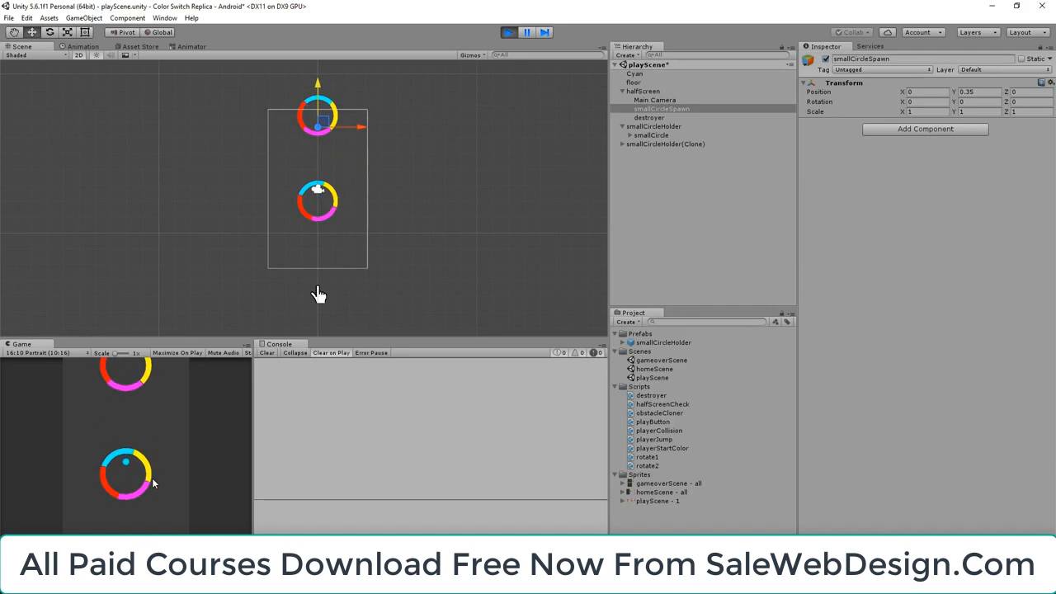
pyautogui.click(153, 480)
# Play-test the game by jumping the ball up through successive small circles to check how the circles are spawned
pyautogui.click(152, 479)
pyautogui.click(152, 478)
pyautogui.click(152, 479)
pyautogui.click(152, 479)
pyautogui.click(152, 479)
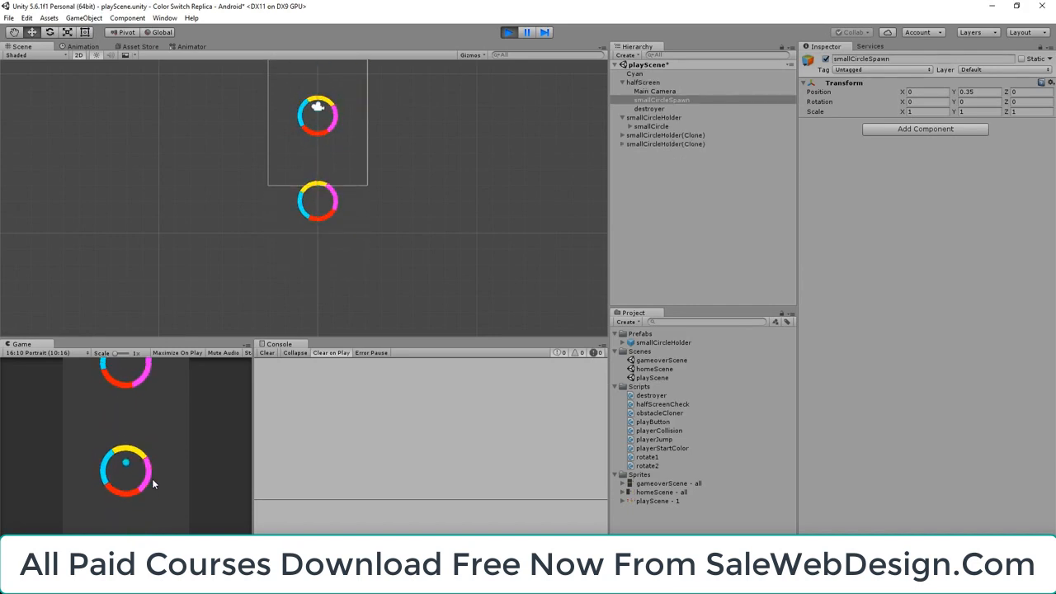
pyautogui.click(152, 479)
pyautogui.click(152, 479)
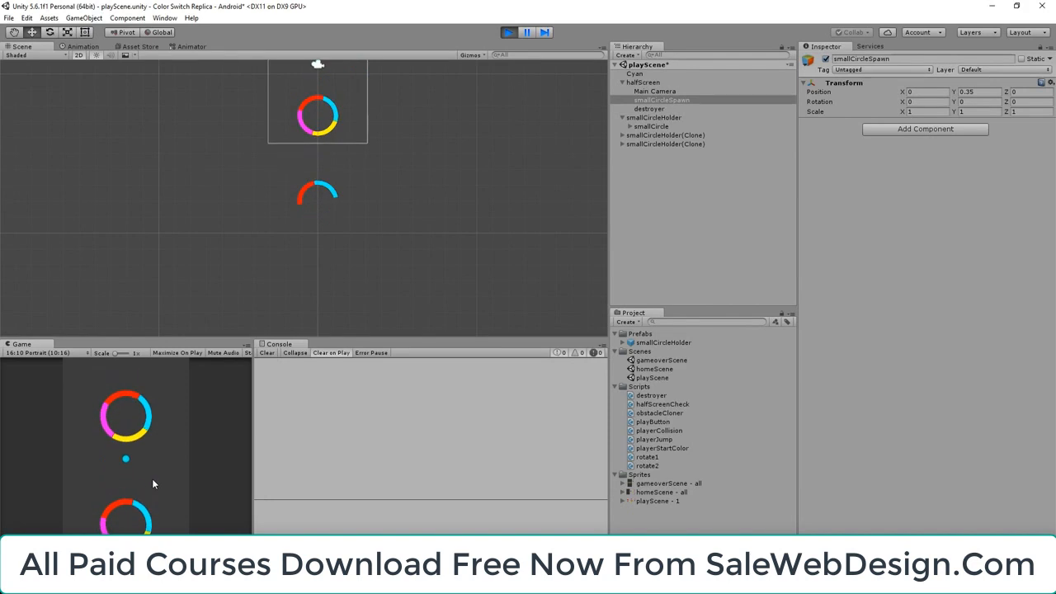
pyautogui.click(151, 479)
pyautogui.click(152, 479)
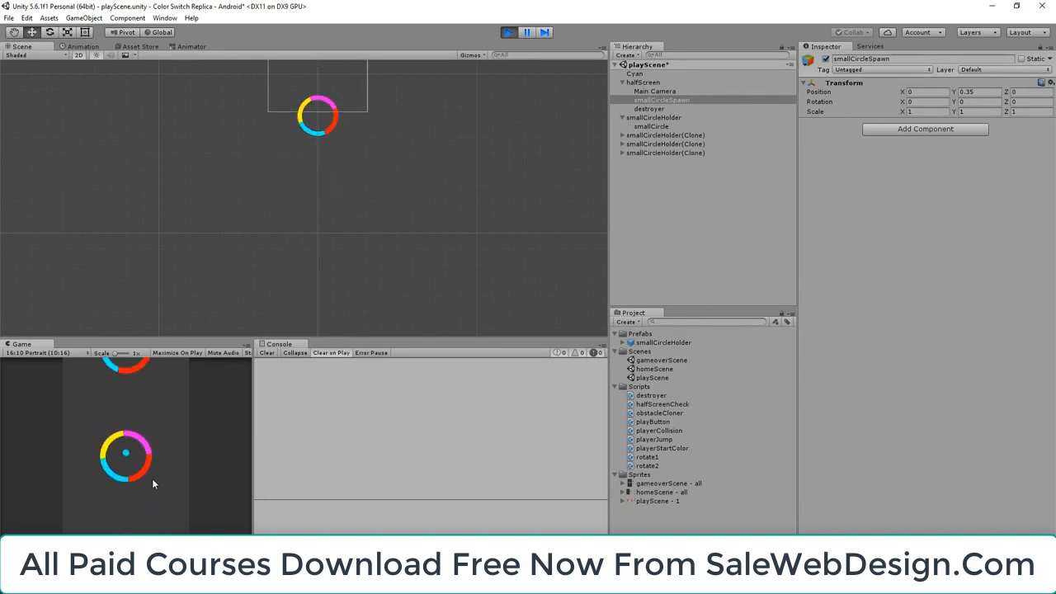
pyautogui.click(151, 479)
pyautogui.click(152, 479)
pyautogui.click(152, 478)
pyautogui.click(151, 479)
pyautogui.click(152, 479)
pyautogui.click(152, 479)
pyautogui.click(153, 483)
pyautogui.click(153, 482)
pyautogui.click(153, 482)
pyautogui.click(152, 483)
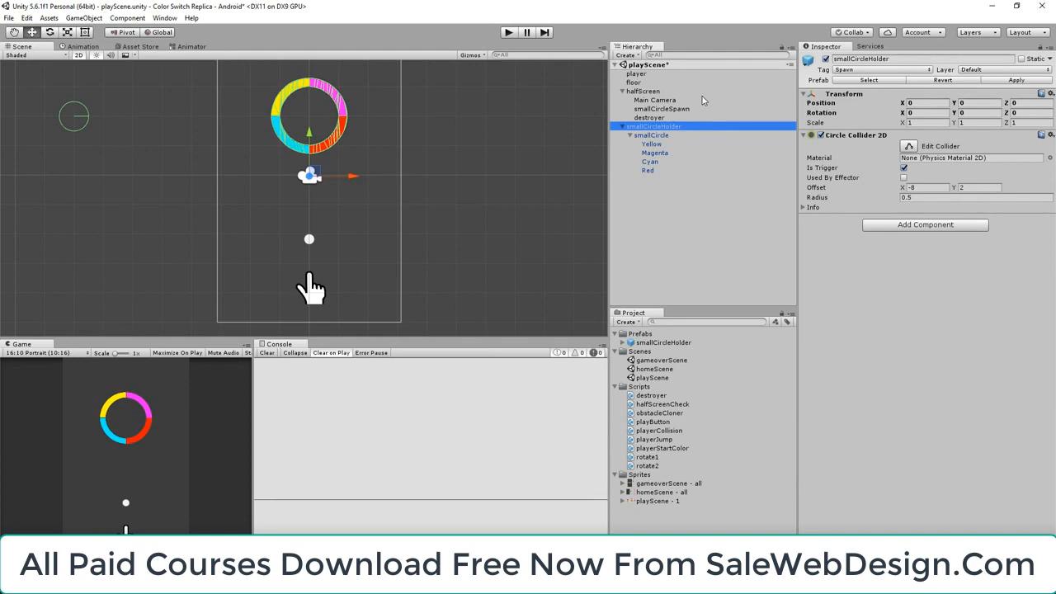
# Look through the sprites of the playScene - 1 sheet for the four coloured bars, 1_12, 1_13, 1_14 and 1_16
pyautogui.click(623, 501)
pyautogui.scroll(-3, 673, 520)
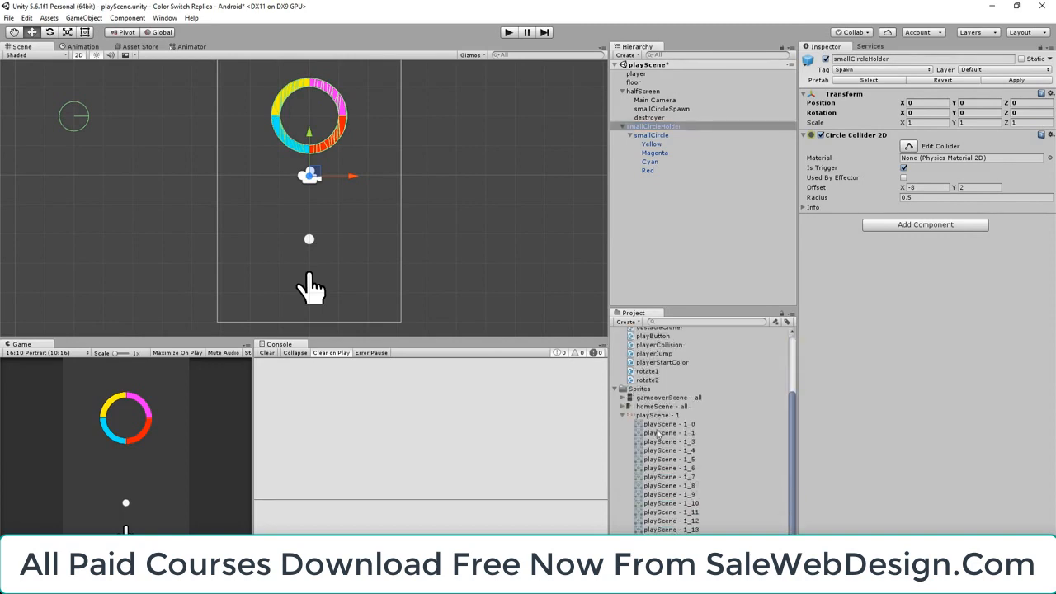
pyautogui.click(649, 418)
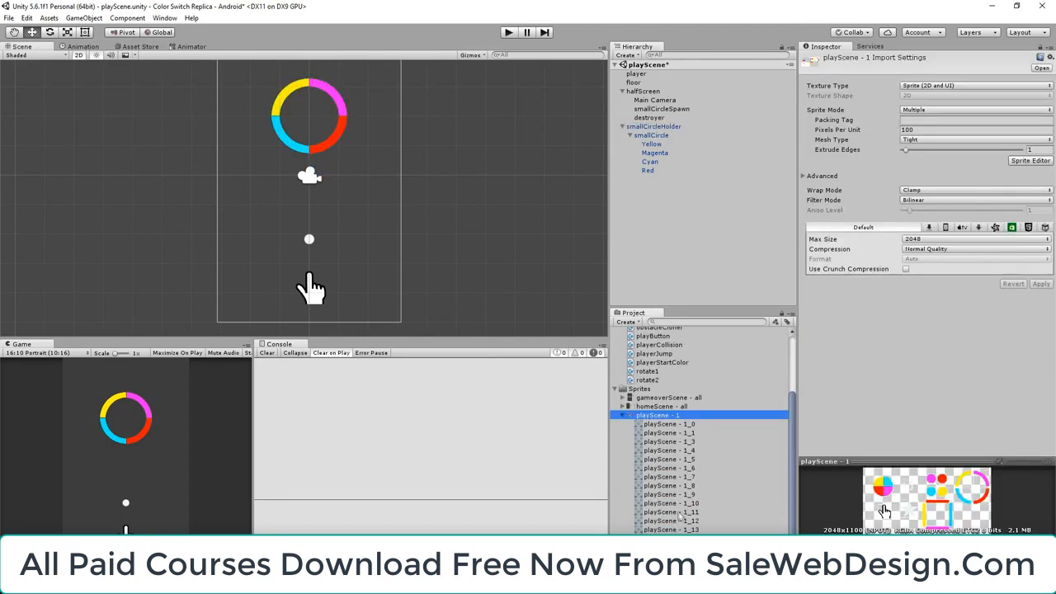
pyautogui.click(678, 513)
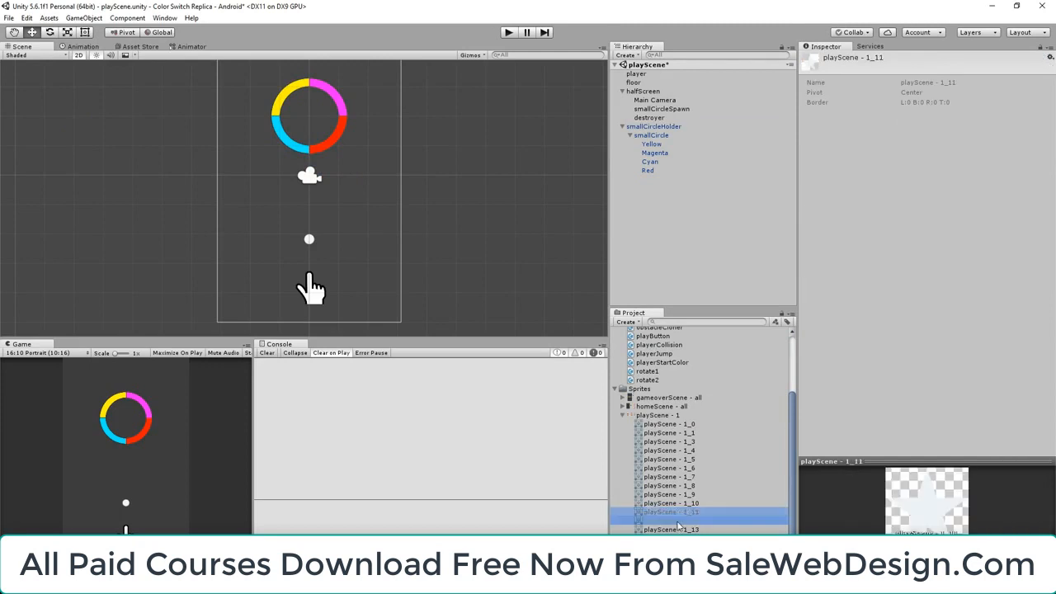
pyautogui.click(673, 521)
pyautogui.keyDown('shift'); pyautogui.click(672, 530); pyautogui.keyUp('shift')
pyautogui.keyDown('ctrl'); pyautogui.click(672, 547); pyautogui.keyUp('ctrl')
pyautogui.keyDown('ctrl'); pyautogui.click(673, 556); pyautogui.keyUp('ctrl')
pyautogui.keyDown('ctrl'); pyautogui.click(672, 547); pyautogui.keyUp('ctrl')
pyautogui.keyDown('ctrl'); pyautogui.click(672, 538); pyautogui.keyUp('ctrl')
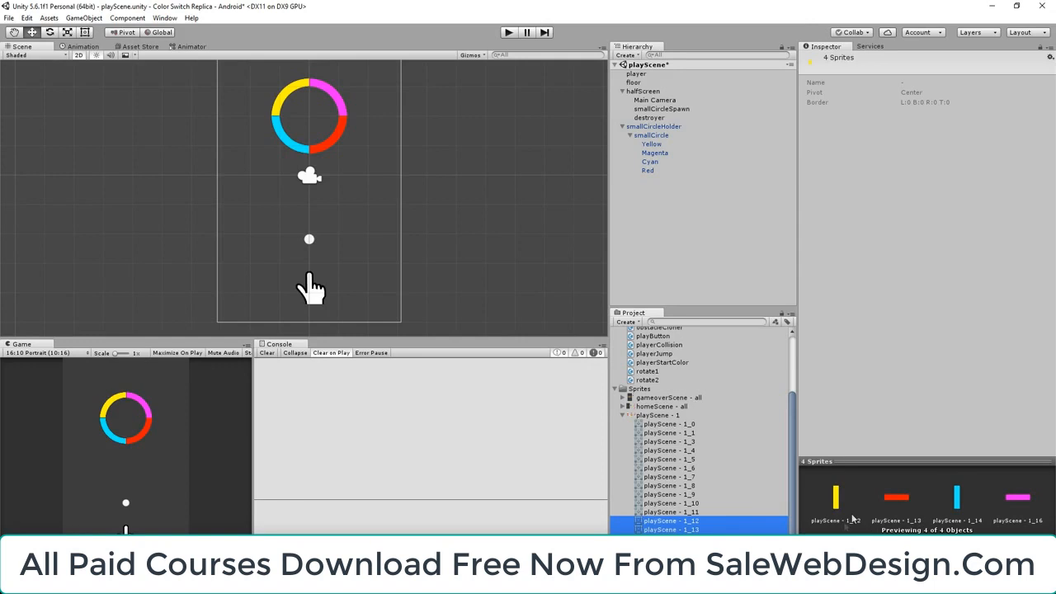
# Place the yellow, red, cyan and magenta bar sprites in the scene as the left, top, right and bottom sides of a square
pyautogui.click(673, 523)
pyautogui.moveTo(672, 522); pyautogui.dragTo(262, 212)
pyautogui.moveTo(672, 529); pyautogui.dragTo(328, 151)
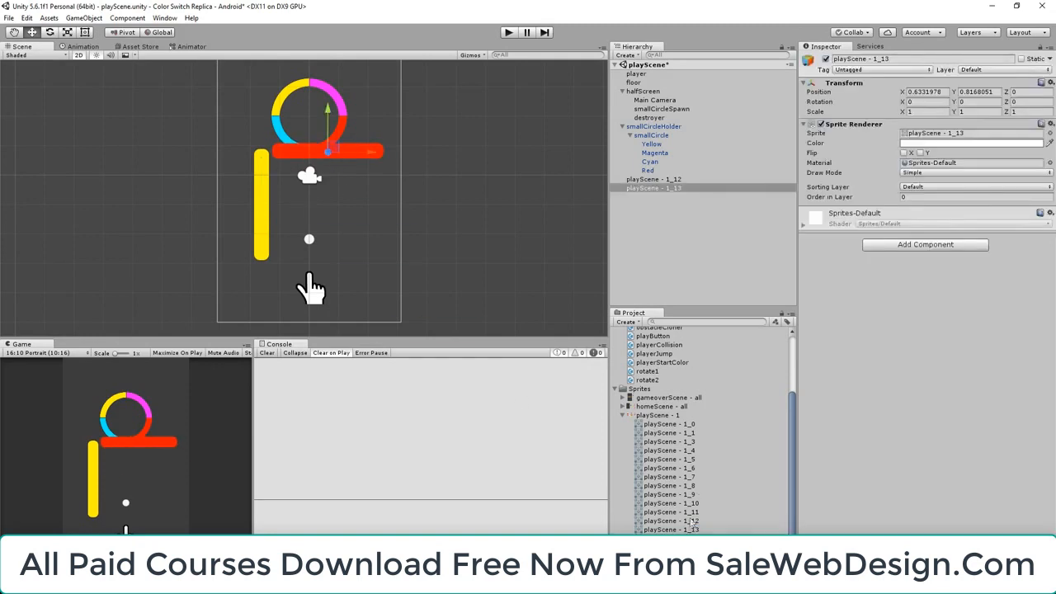
pyautogui.click(690, 538)
pyautogui.moveTo(670, 538); pyautogui.dragTo(393, 210)
pyautogui.click(672, 556)
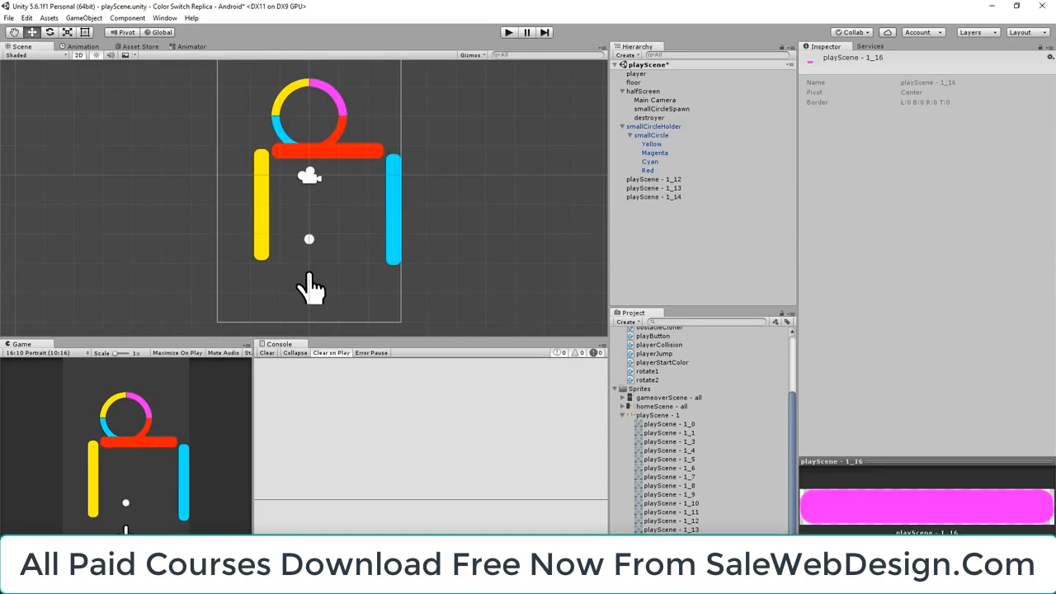
pyautogui.moveTo(310, 289); pyautogui.dragTo(319, 294)
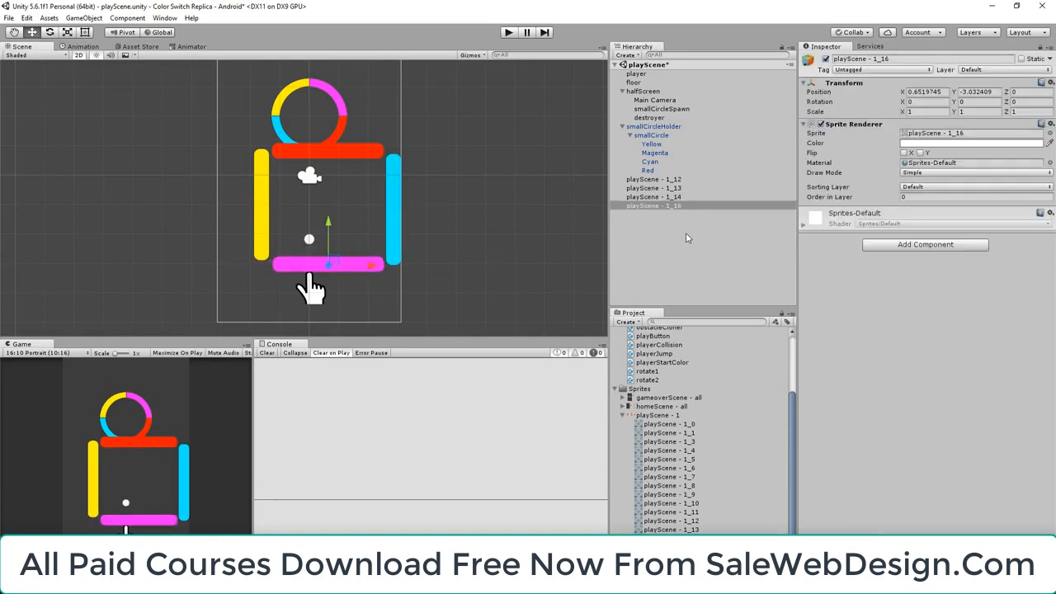
# Rename the playScene - 1_12 object to Yellow and the playScene - 1_13 object to Red
pyautogui.click(665, 180)
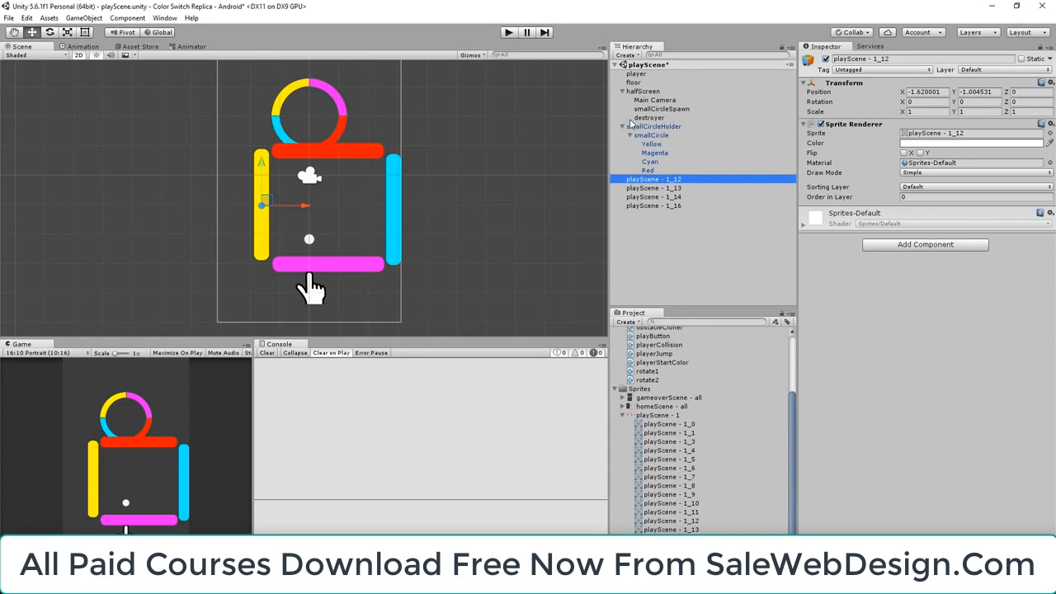
pyautogui.click(875, 59)
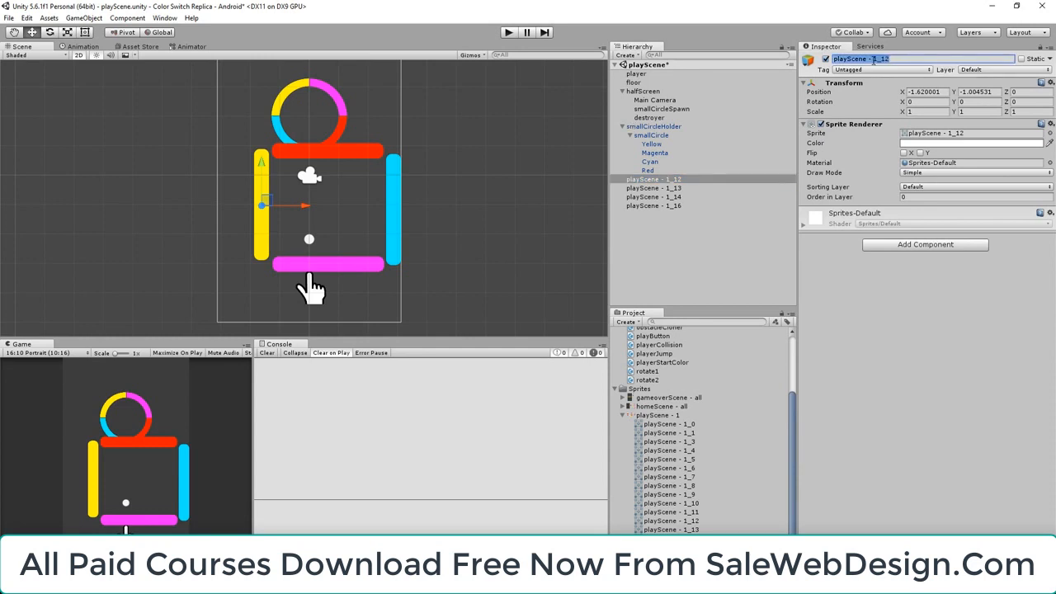
pyautogui.write('Yellow')
pyautogui.press('Return')
pyautogui.click(673, 189)
pyautogui.click(858, 60)
pyautogui.write('Red')
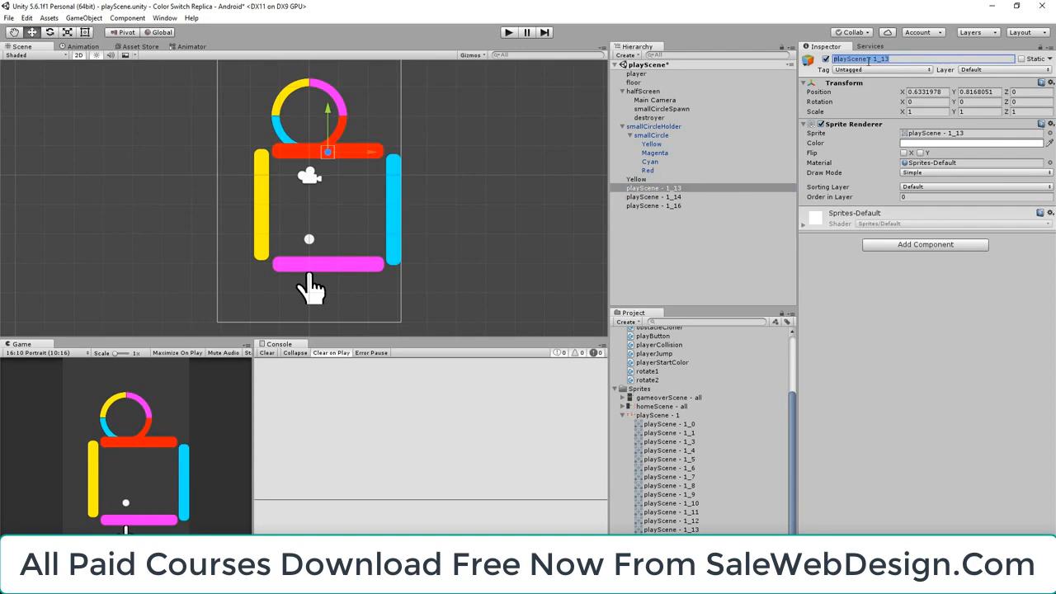
pyautogui.click(678, 201)
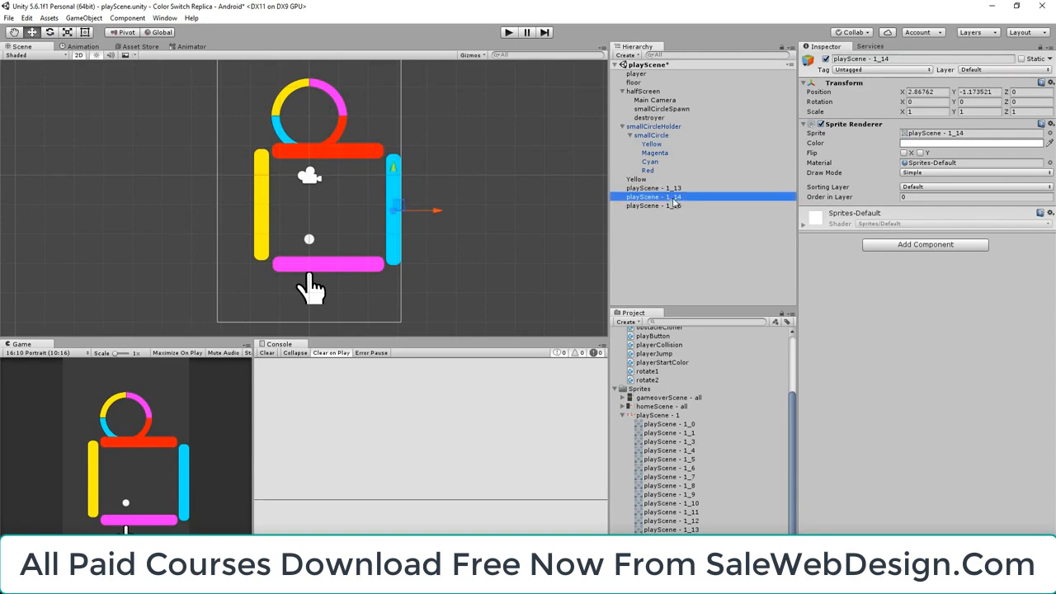
pyautogui.click(895, 58)
pyautogui.write('R')
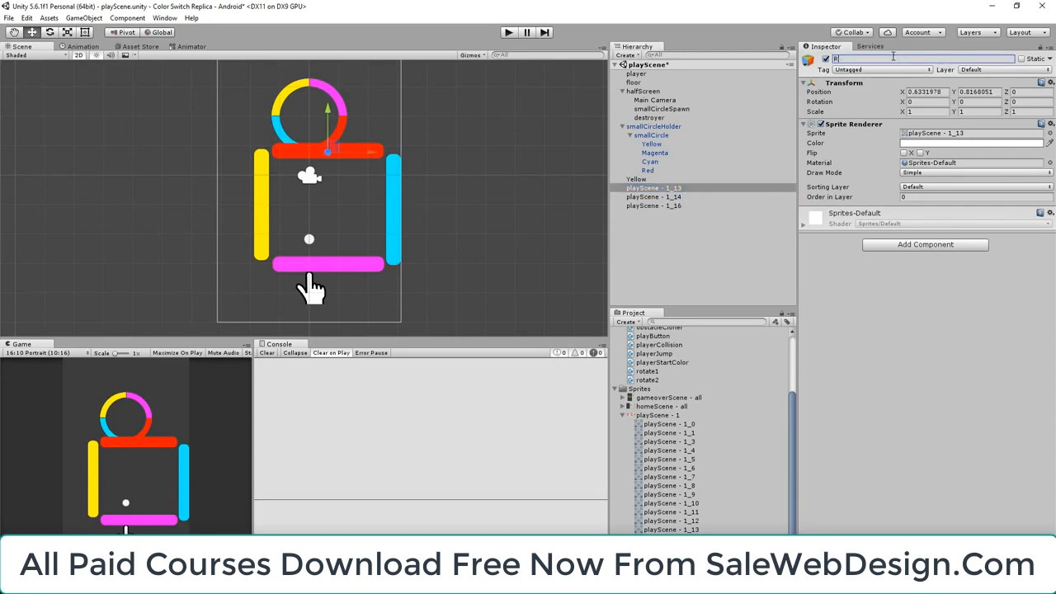
pyautogui.press('Return')
# Rename the playScene - 1_14 object to Cyan and the playScene - 1_16 object to Magenta
pyautogui.click(683, 200)
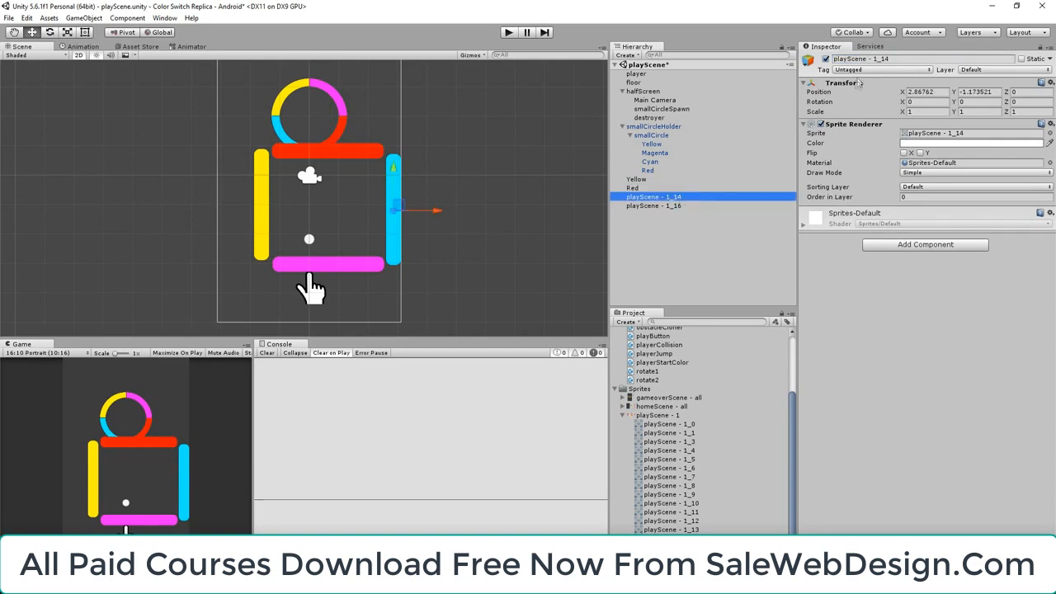
pyautogui.click(877, 58)
pyautogui.write('Cyan')
pyautogui.press('Return')
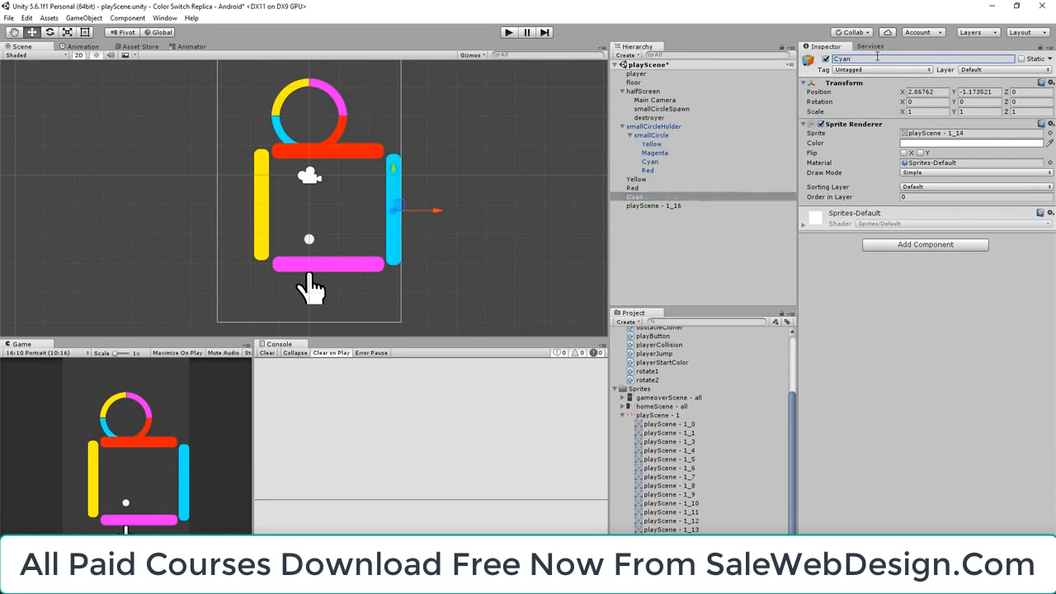
pyautogui.click(653, 206)
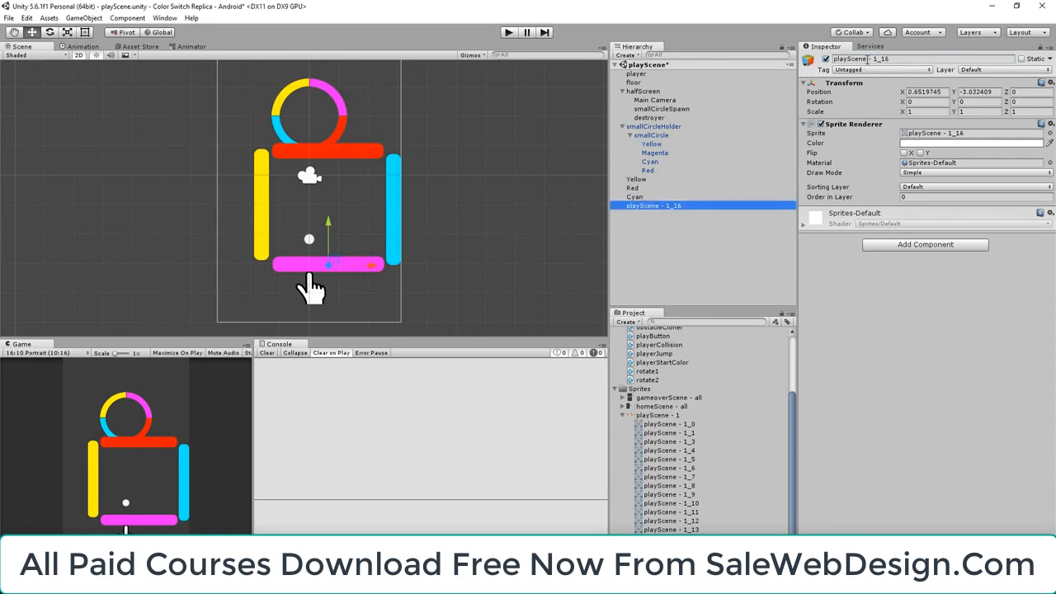
pyautogui.click(867, 59)
pyautogui.write('Magenta')
pyautogui.press('Return')
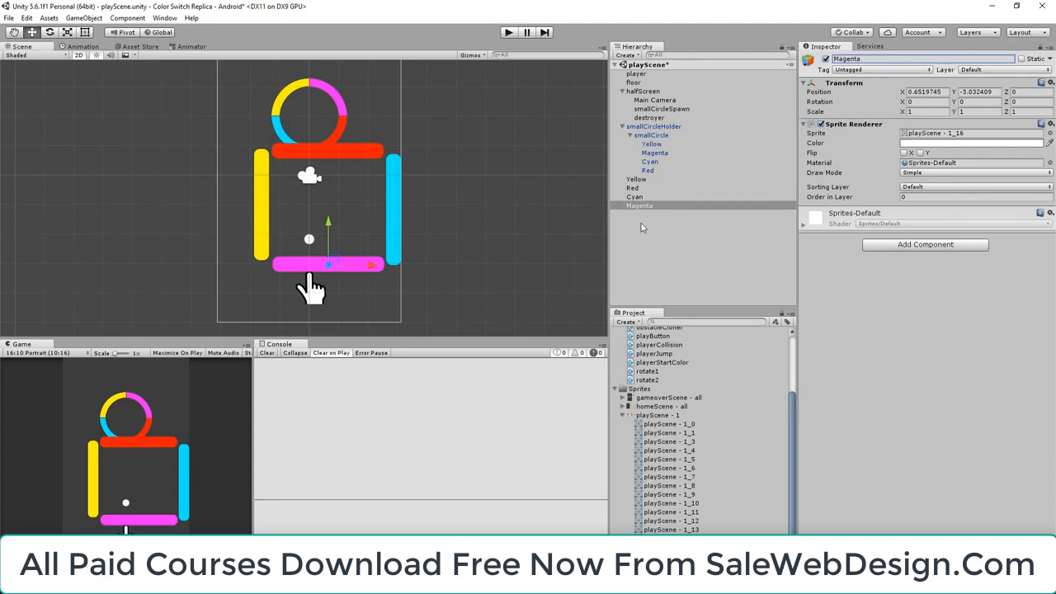
# Scale the Yellow, Red, Cyan and Magenta bars together to 0.5 in X and Y
pyautogui.keyDown('shift'); pyautogui.click(646, 179); pyautogui.keyUp('shift')
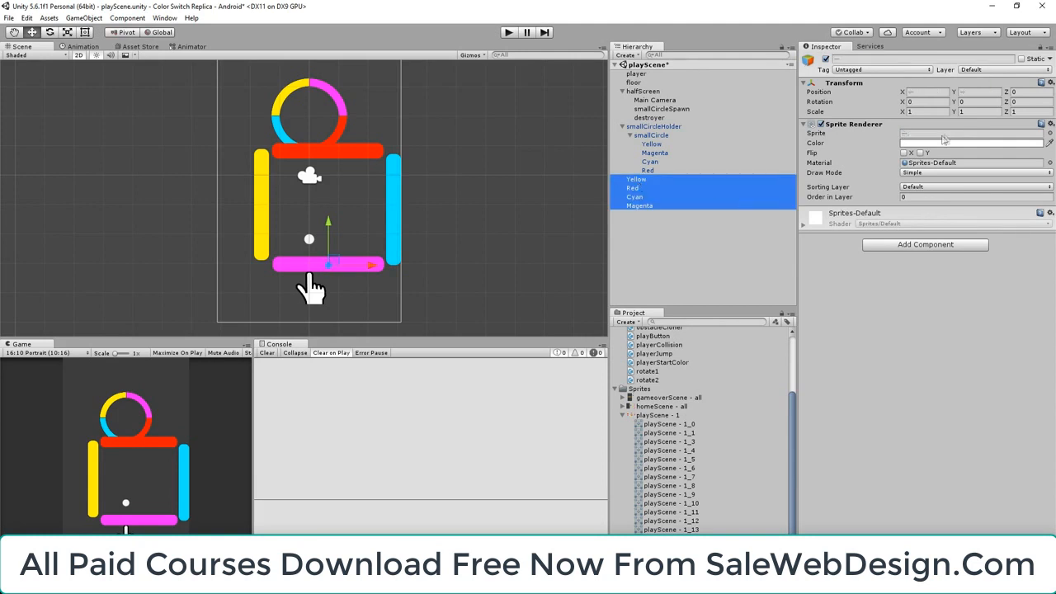
pyautogui.click(931, 111)
pyautogui.write('0.5')
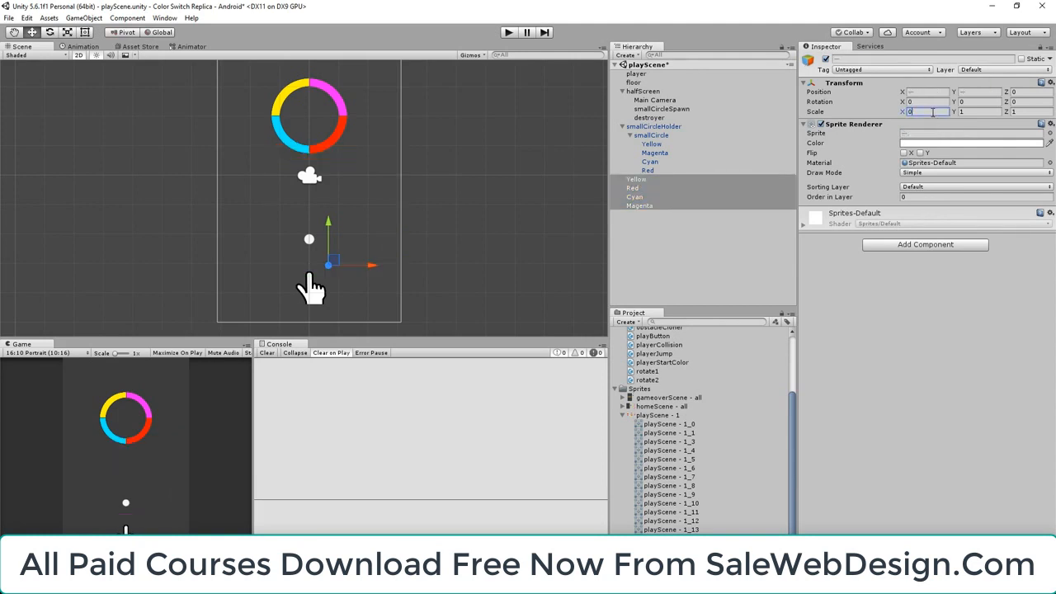
pyautogui.click(966, 111)
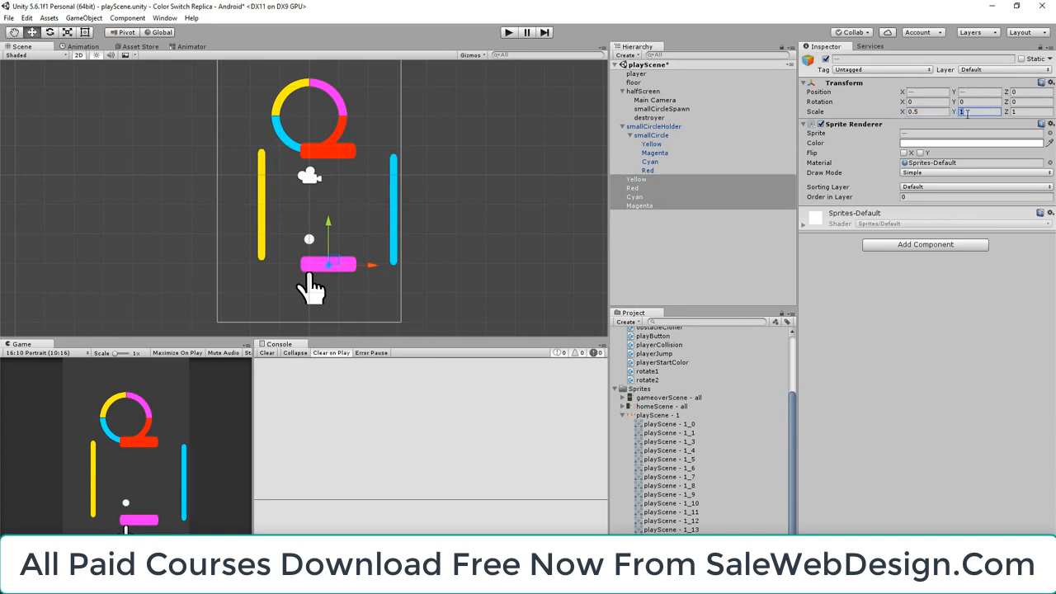
pyautogui.write('0.5')
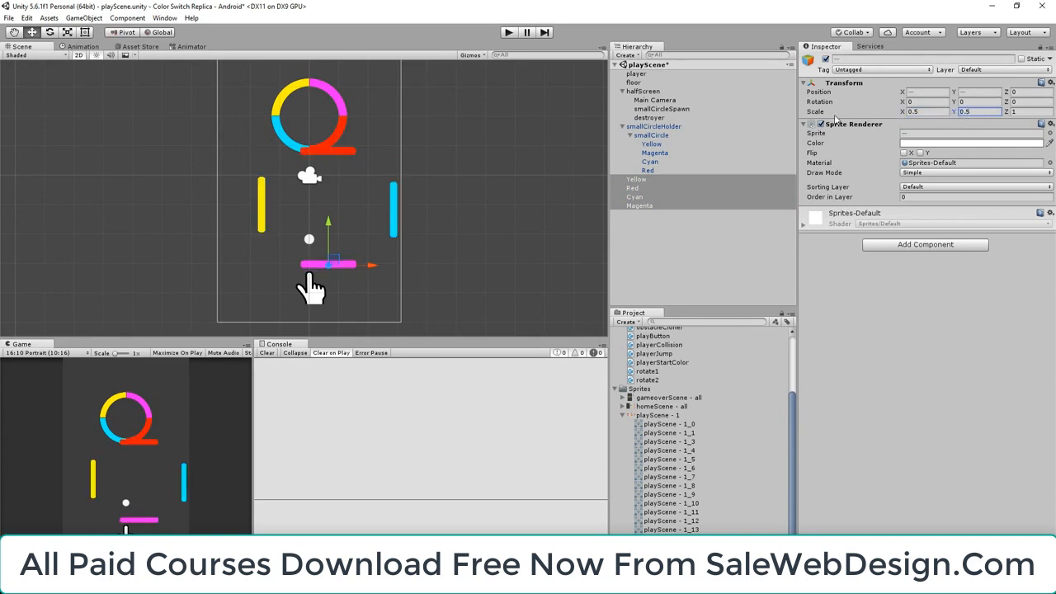
# Tag the four bars as Obstacle and add a Capsule Collider 2D to each of them
pyautogui.click(862, 73)
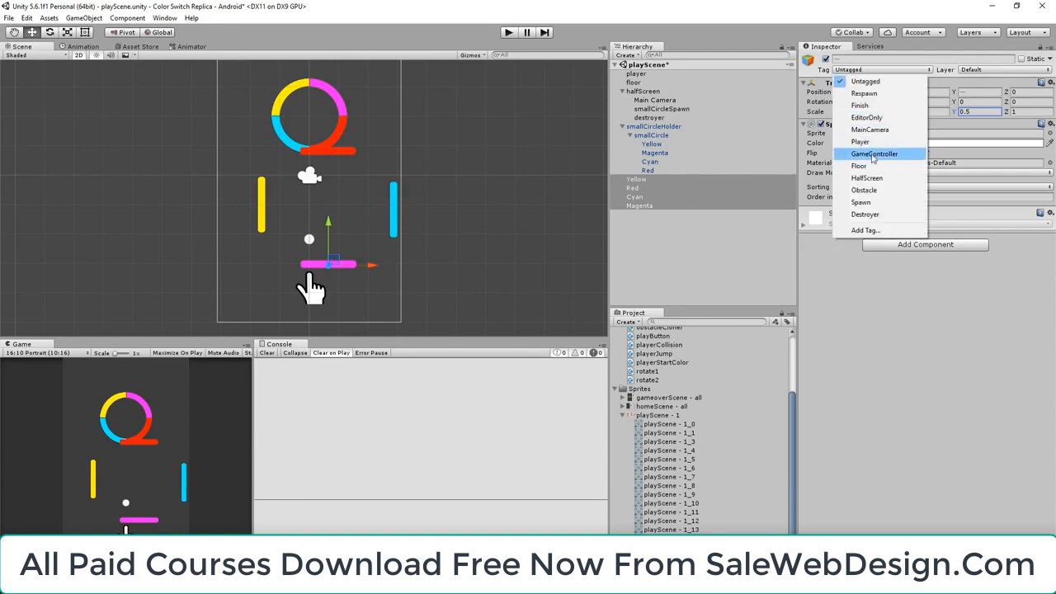
pyautogui.click(869, 190)
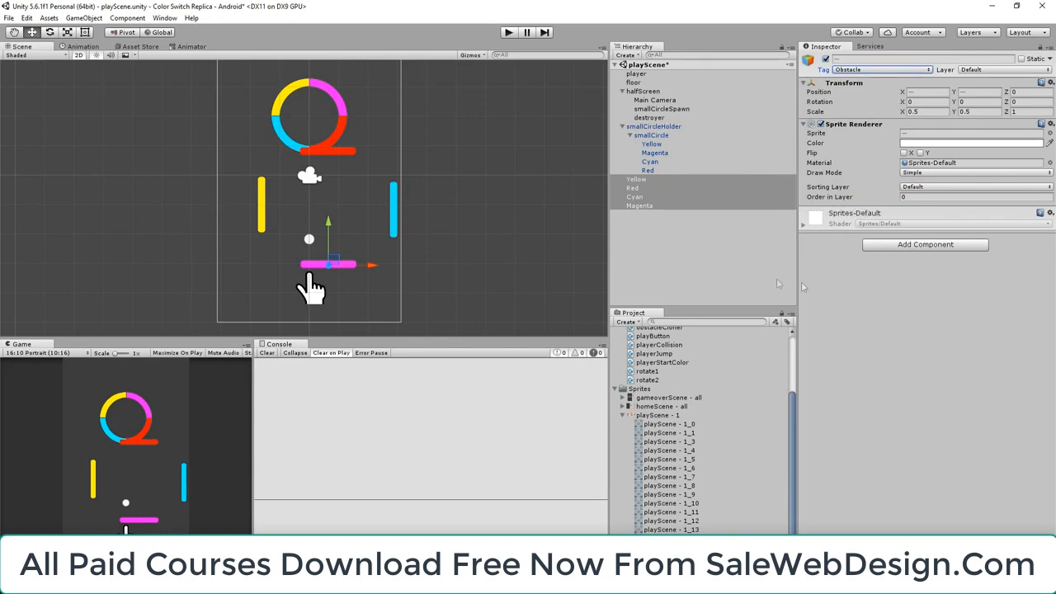
pyautogui.click(904, 246)
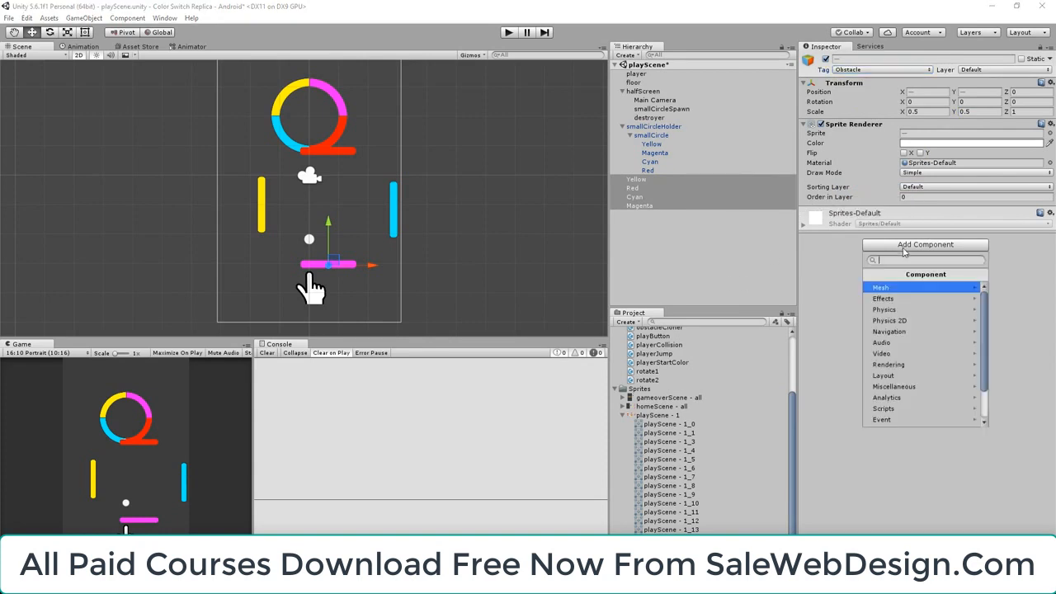
pyautogui.click(901, 321)
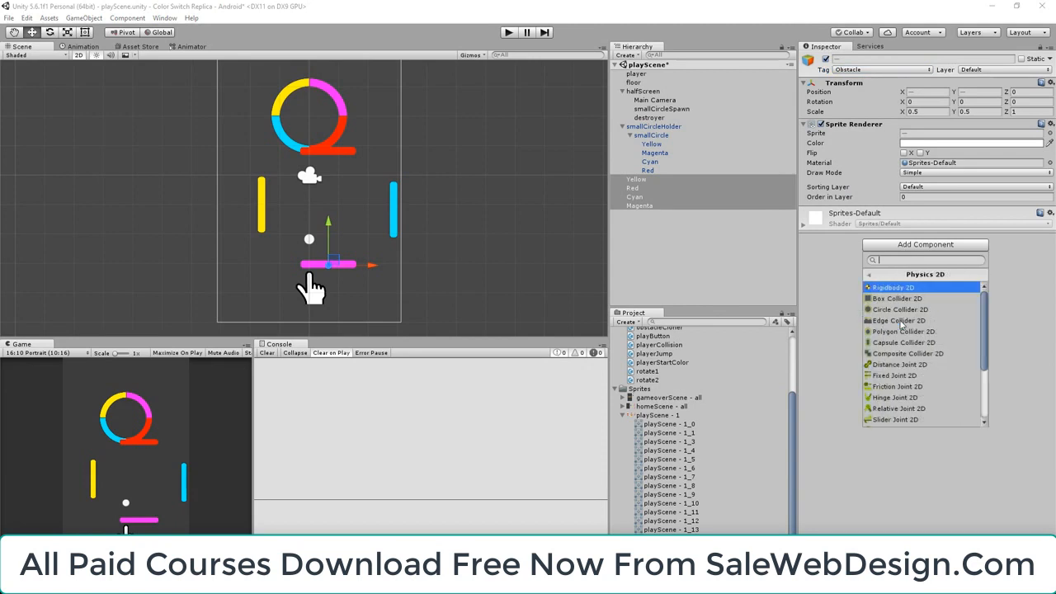
pyautogui.click(909, 343)
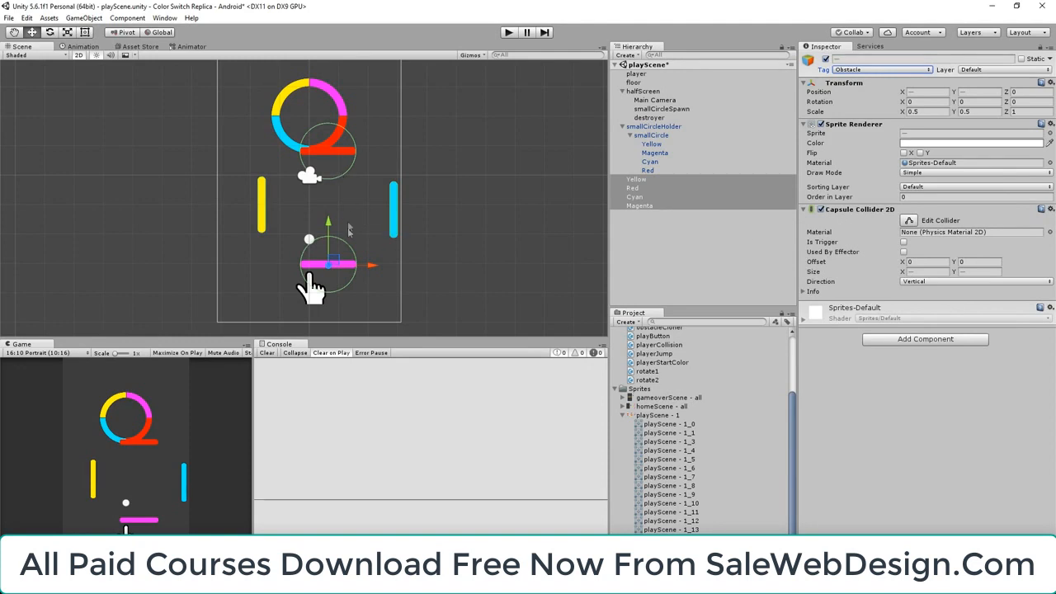
# Set the capsule collider direction of the Red and Magenta bars to Horizontal
pyautogui.click(633, 188)
pyautogui.keyDown('ctrl'); pyautogui.click(650, 206); pyautogui.keyUp('ctrl')
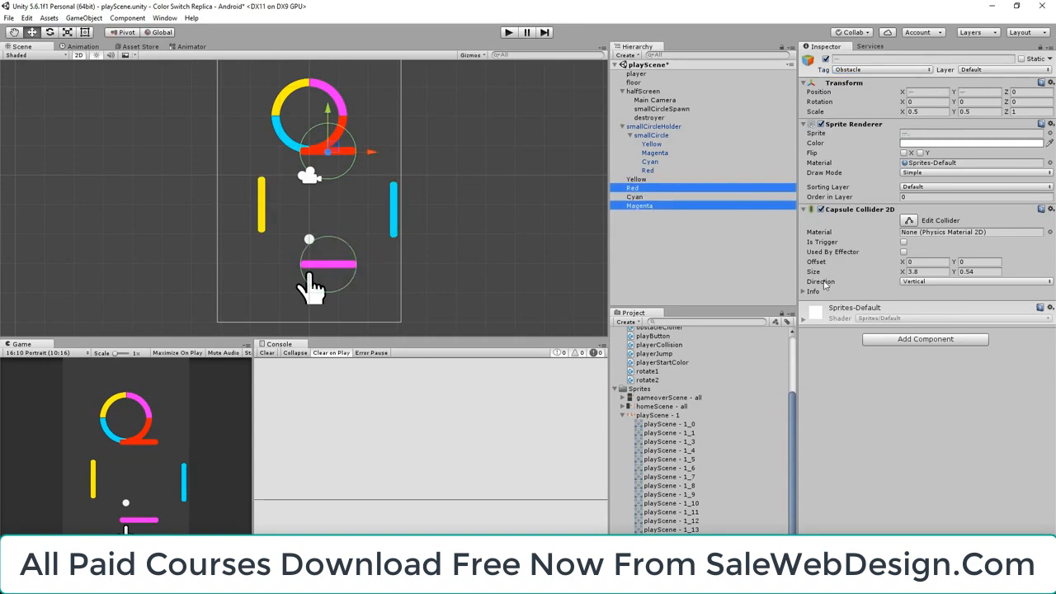
pyautogui.click(923, 282)
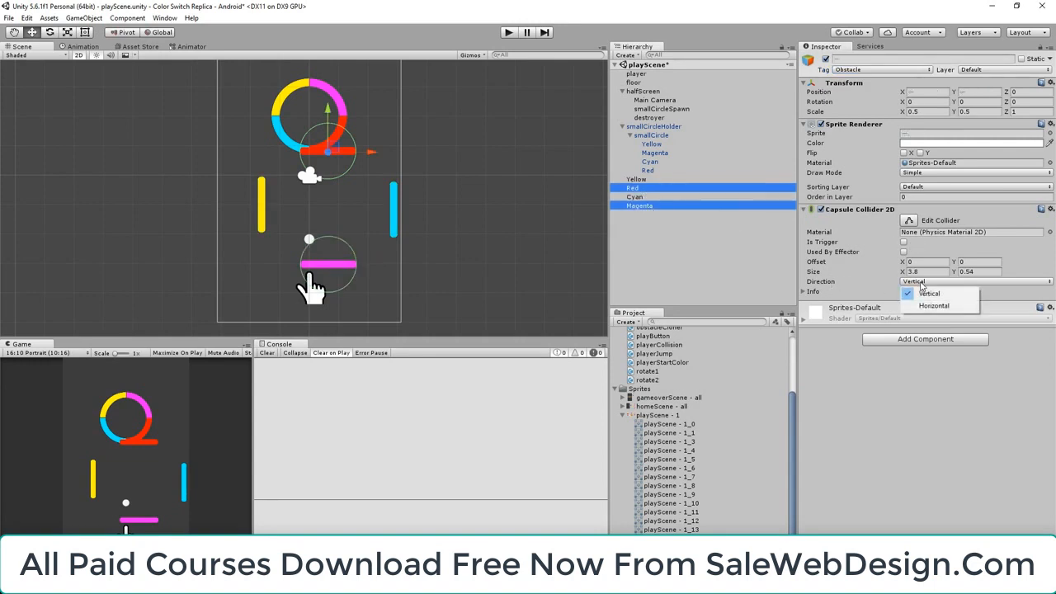
pyautogui.click(933, 305)
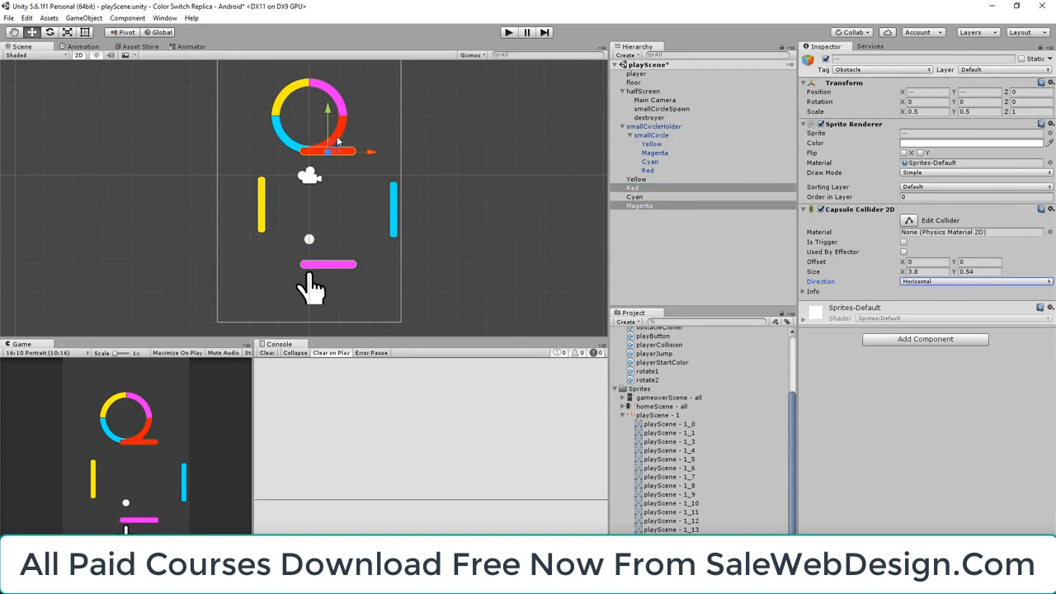
# Move the Red and Magenta bars down clear of the circle and raise Magenta alone to a Y position of about -2.41
pyautogui.scroll(3, 330, 109)
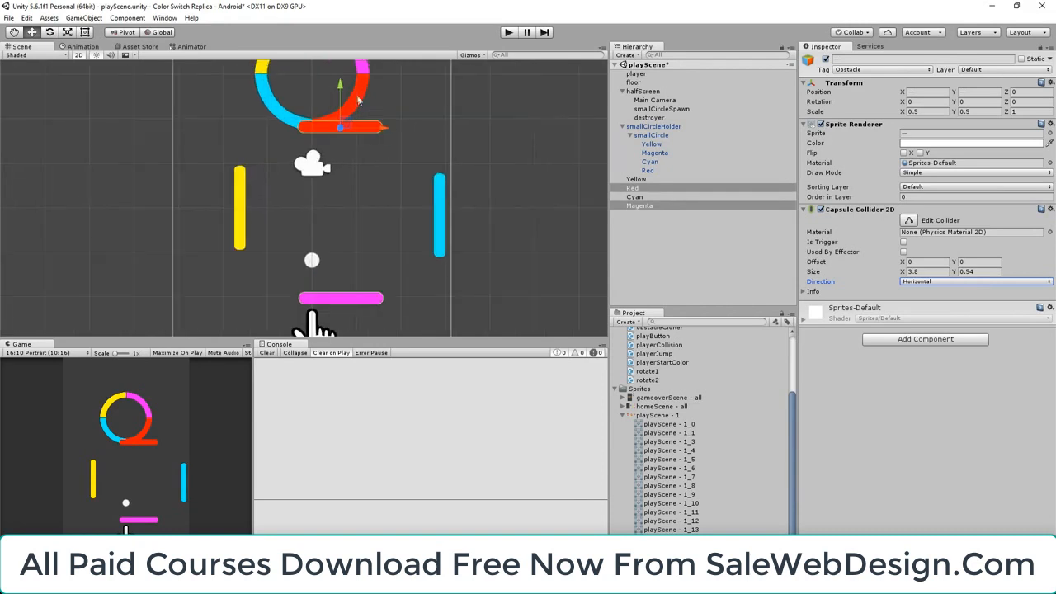
pyautogui.moveTo(342, 87); pyautogui.dragTo(345, 110)
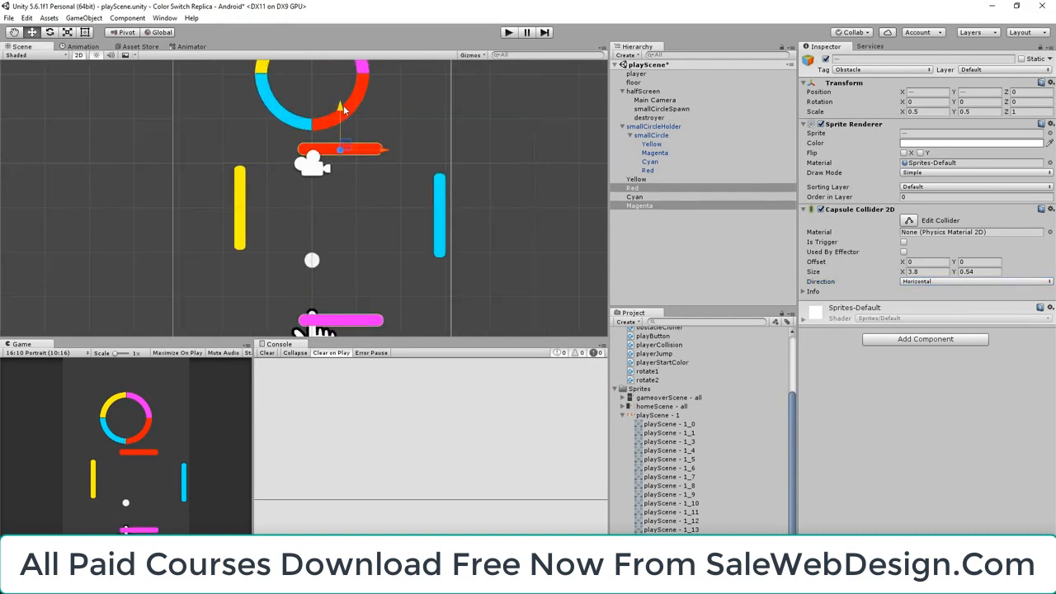
pyautogui.click(637, 206)
pyautogui.moveTo(345, 281); pyautogui.dragTo(345, 231)
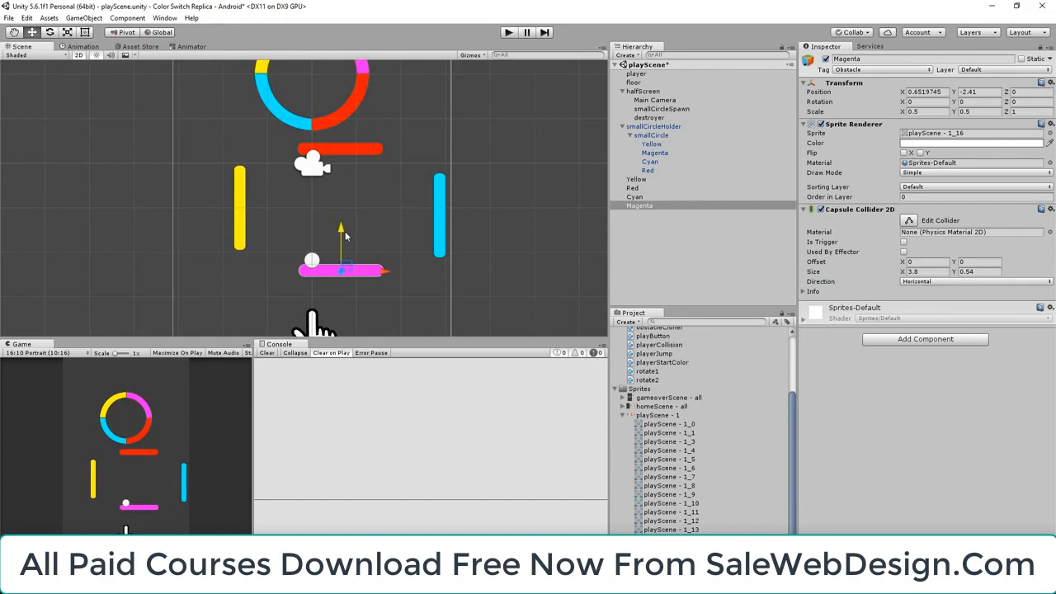
# Set the X position of the Magenta and Red bars to 0, lowering Red to about Y 0.02 and raising Magenta to about Y -2.17
pyautogui.click(978, 93)
pyautogui.click(939, 93)
pyautogui.write('0')
pyautogui.click(647, 189)
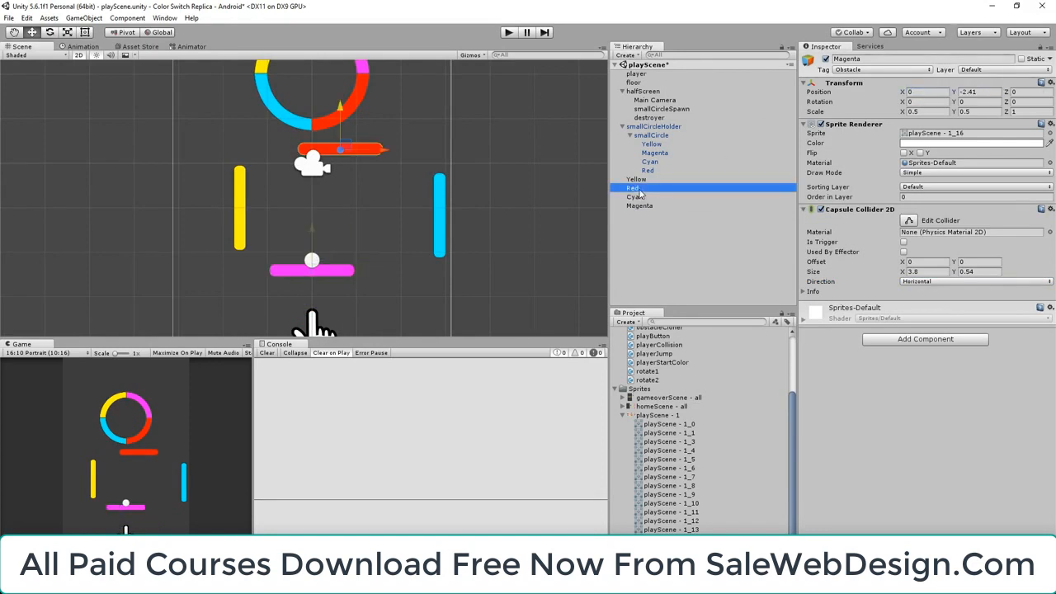
pyautogui.moveTo(314, 111); pyautogui.dragTo(314, 124)
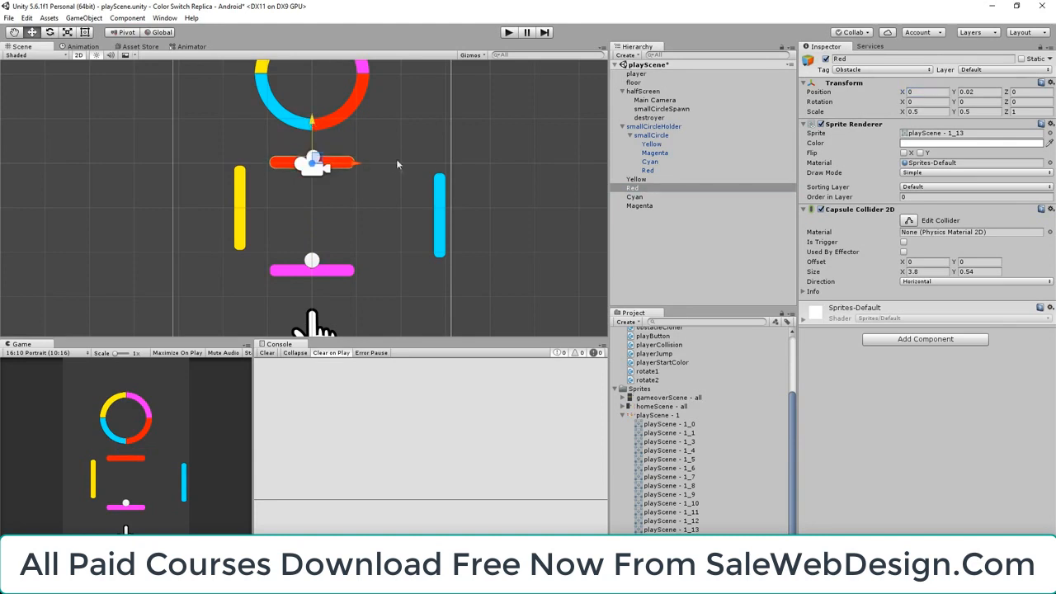
pyautogui.click(310, 272)
pyautogui.moveTo(312, 233); pyautogui.dragTo(315, 221)
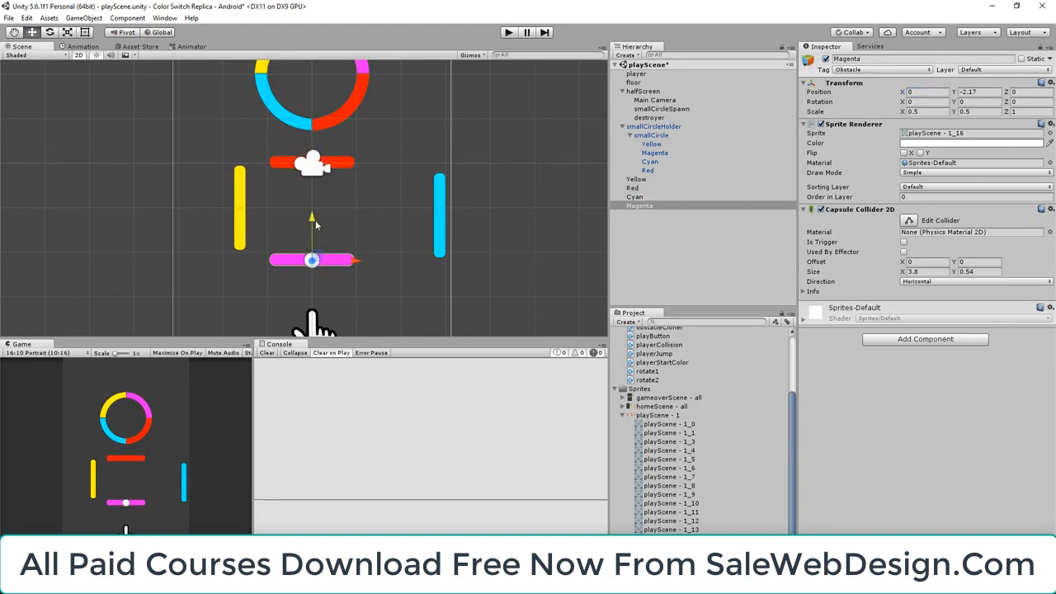
# Move the Cyan bar inward to form the square's side, at X position 1 and Y position about -1.017
pyautogui.click(443, 219)
pyautogui.moveTo(484, 219); pyautogui.dragTo(392, 175)
pyautogui.scroll(2, 370, 215)
pyautogui.scroll(1, 370, 214)
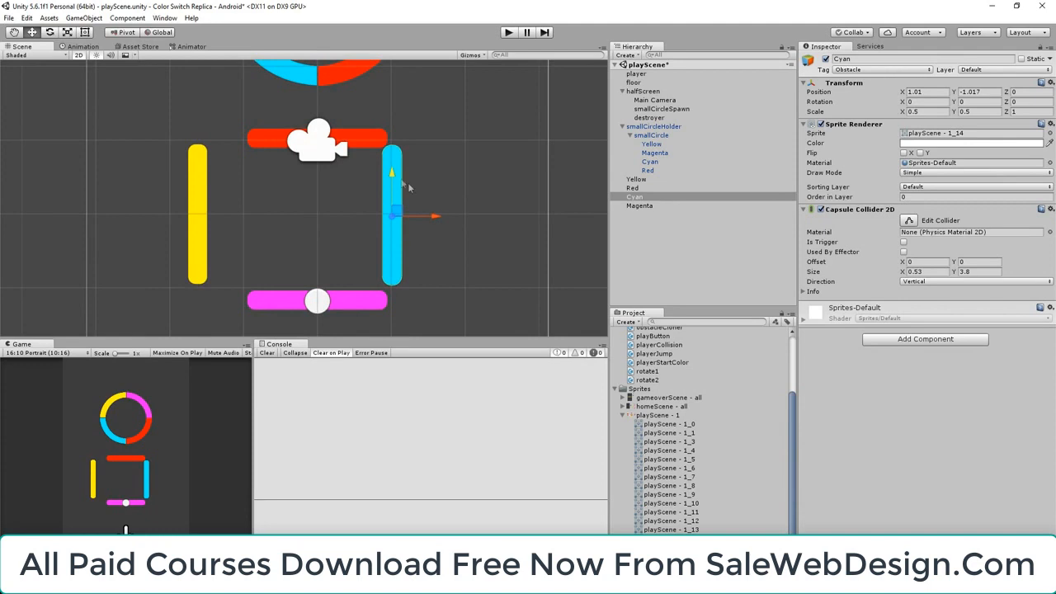
pyautogui.moveTo(434, 217); pyautogui.dragTo(435, 218)
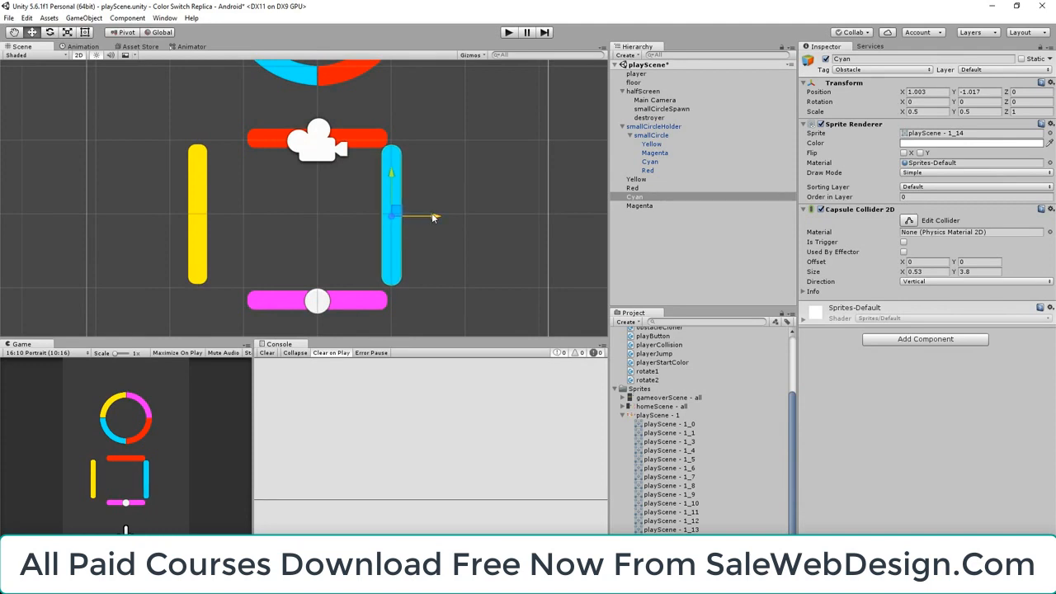
pyautogui.click(925, 92)
pyautogui.write('1')
pyautogui.scroll(2, 411, 138)
pyautogui.scroll(1, 411, 138)
pyautogui.scroll(-2, 449, 116)
pyautogui.scroll(-1, 484, 173)
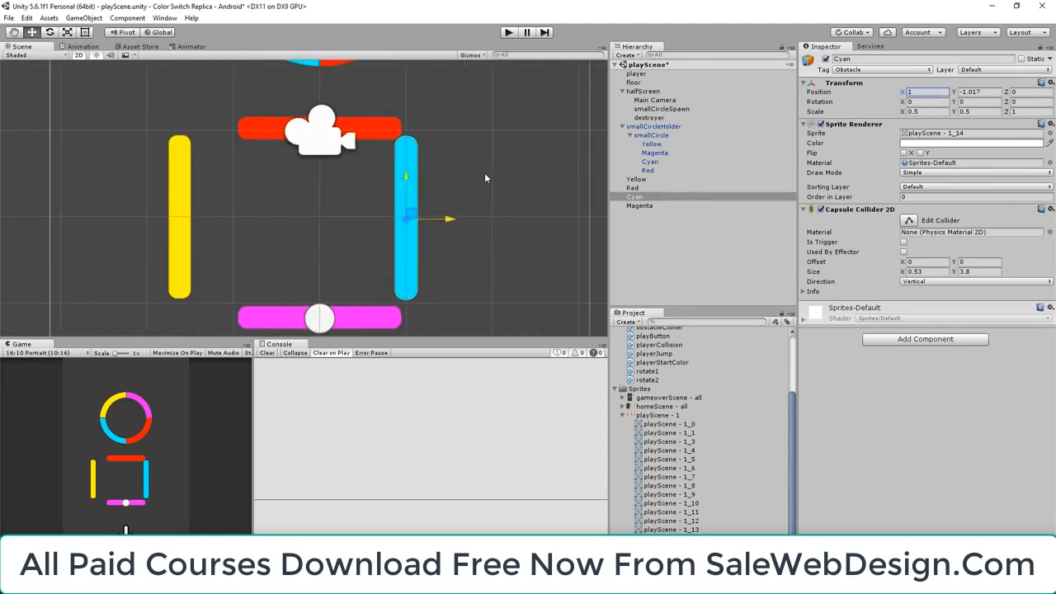
# Raise the Magenta bar to a Y position of about -2.061 and set the Yellow bar's X position to -1
pyautogui.click(366, 308)
pyautogui.moveTo(319, 281); pyautogui.dragTo(314, 268)
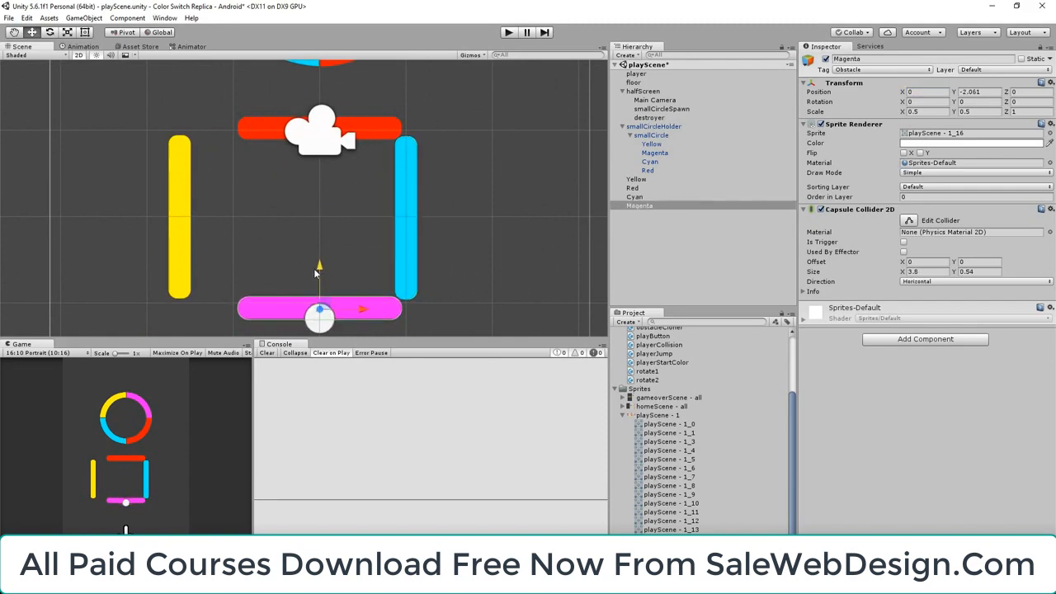
pyautogui.click(183, 226)
pyautogui.click(918, 93)
pyautogui.write('1')
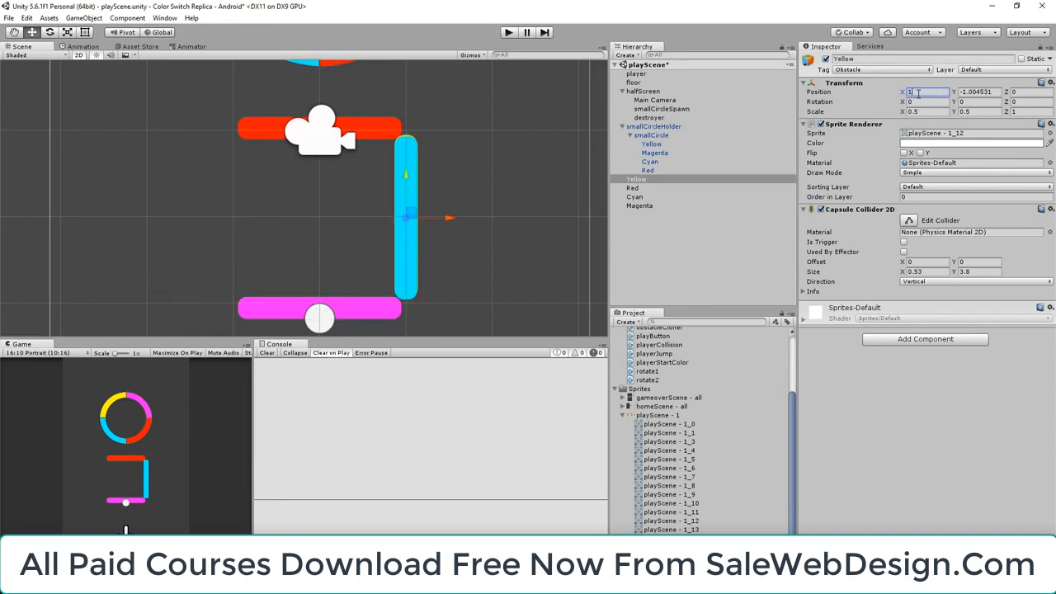
pyautogui.press('BackSpace')
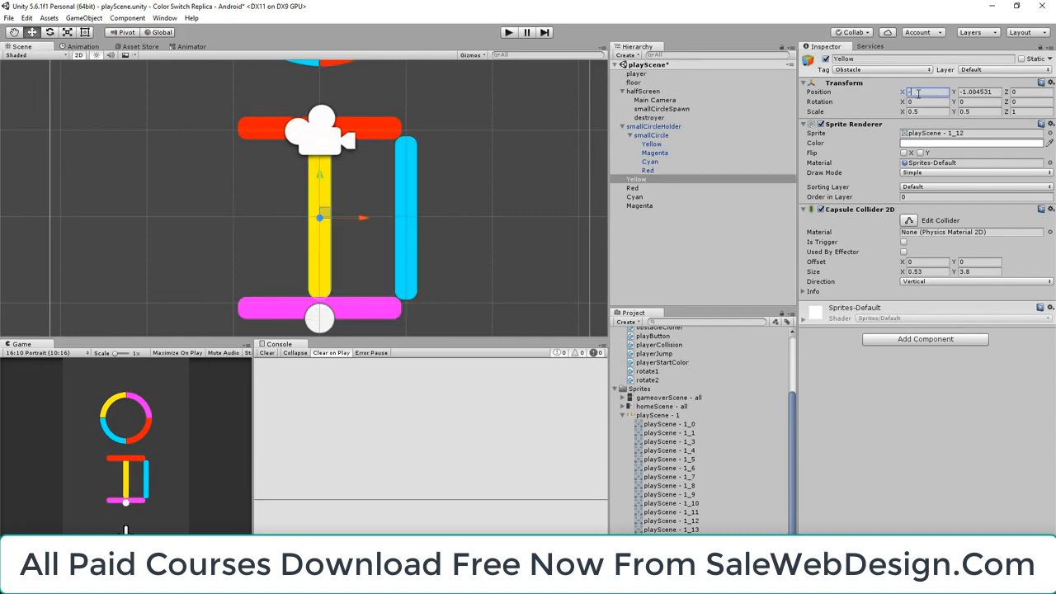
pyautogui.write('-1')
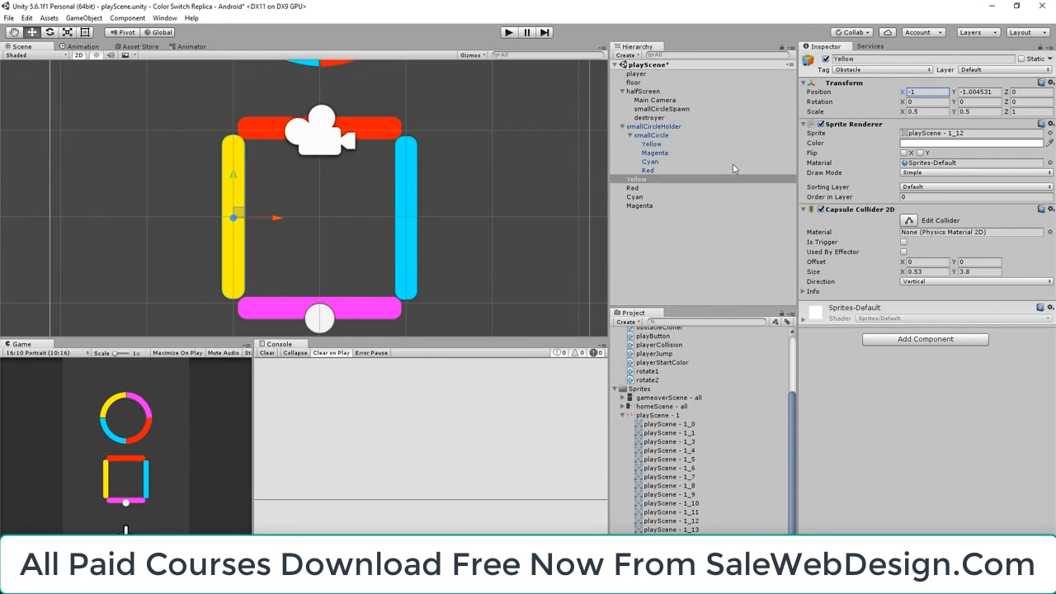
# Nudge the Yellow bar to about X -1.012 and Y -1.022 to line it up with the square
pyautogui.scroll(4, 254, 186)
pyautogui.moveTo(224, 230); pyautogui.dragTo(222, 228)
pyautogui.scroll(-1, 222, 228)
pyautogui.moveTo(356, 255); pyautogui.dragTo(375, 233, button='middle')
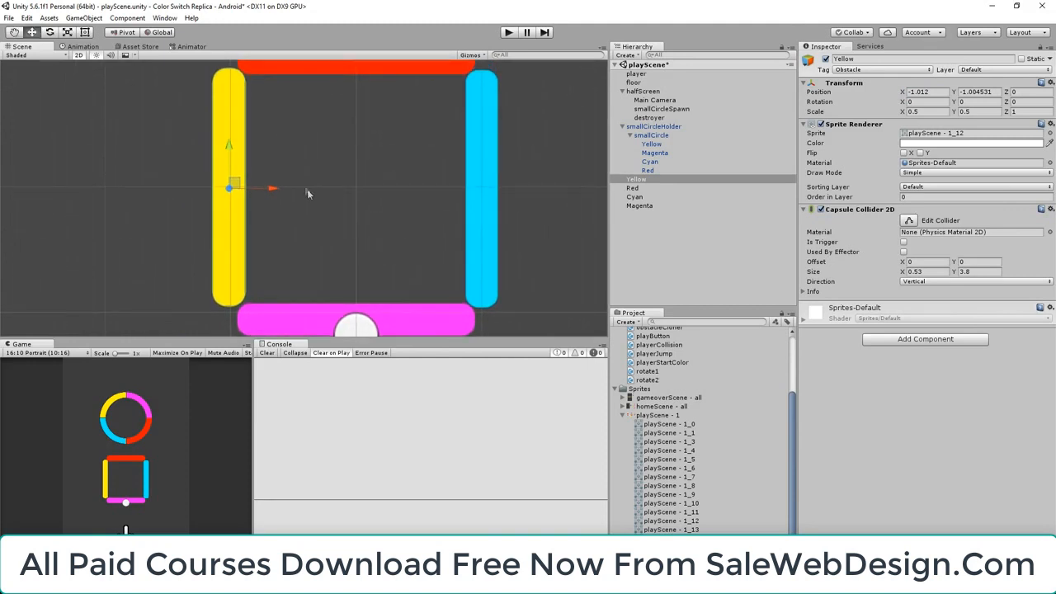
pyautogui.moveTo(230, 149); pyautogui.dragTo(231, 151)
pyautogui.scroll(-5, 299, 144)
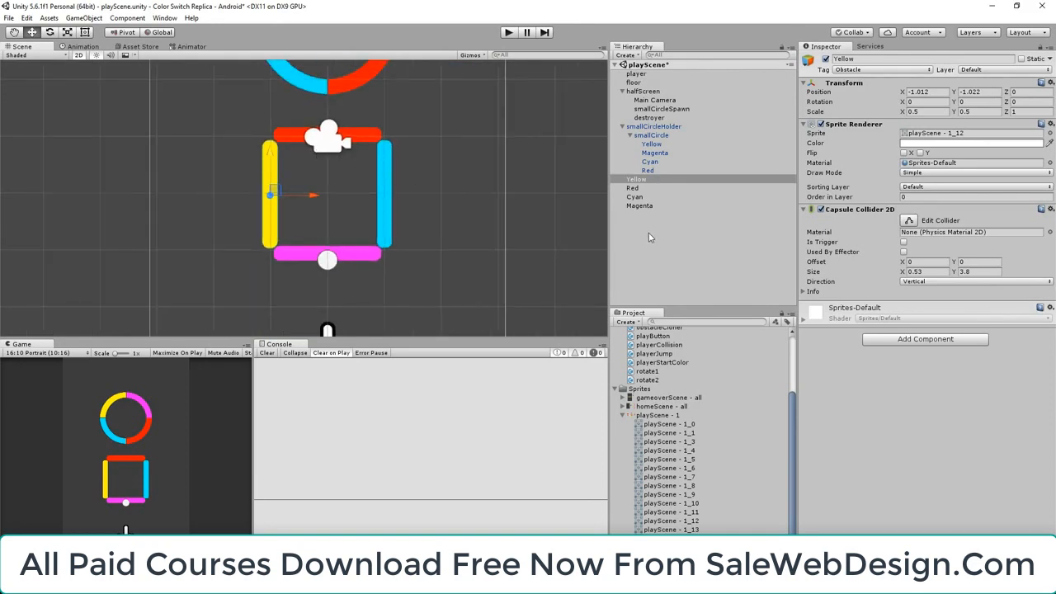
# Enable Is Trigger on the capsule colliders of the Yellow, Red, Cyan and Magenta bars together
pyautogui.click(643, 180)
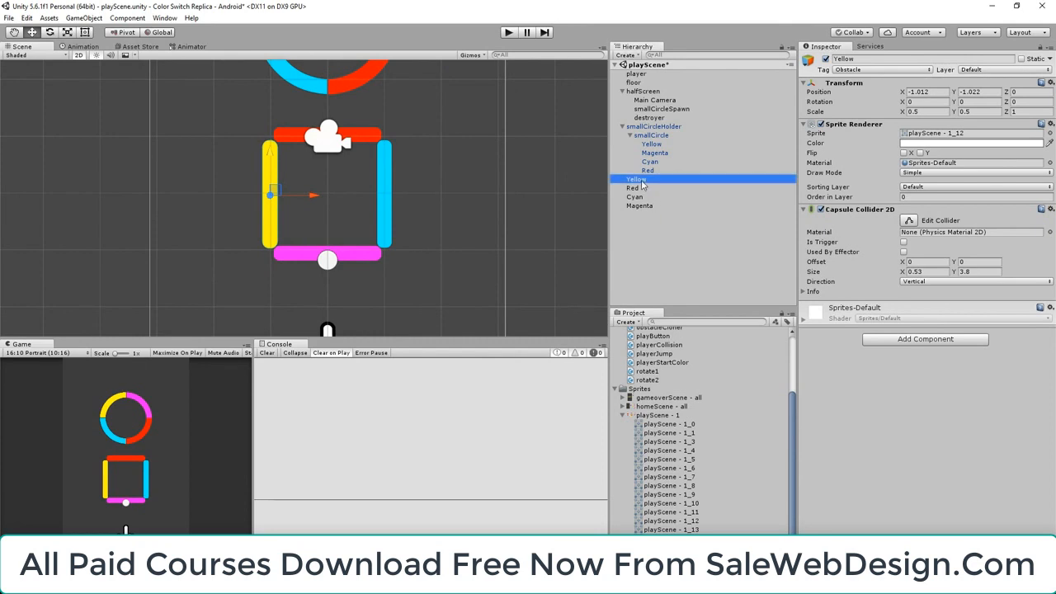
pyautogui.keyDown('shift'); pyautogui.click(651, 207); pyautogui.keyUp('shift')
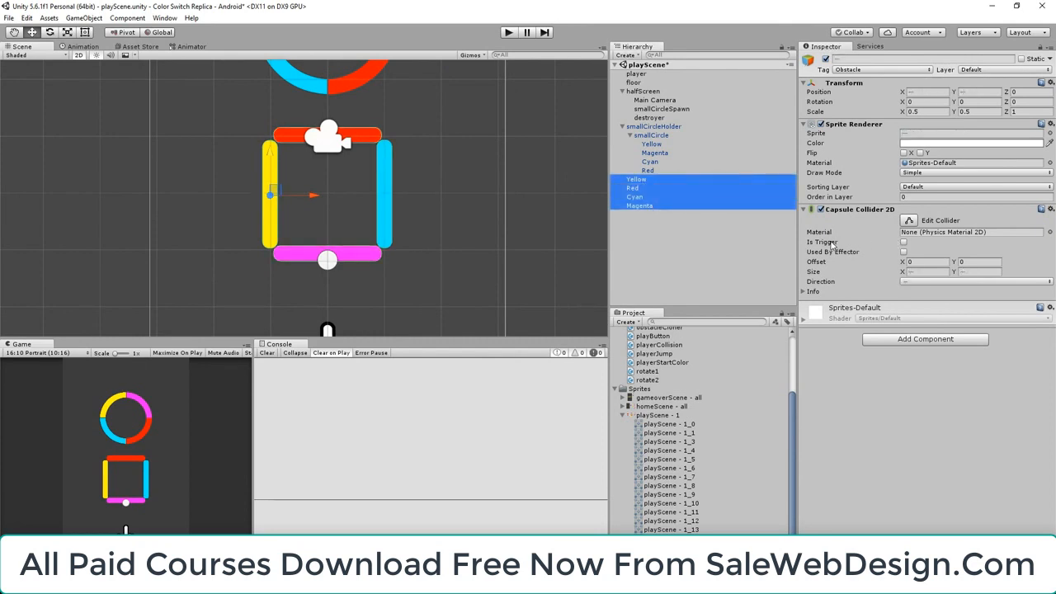
pyautogui.click(904, 243)
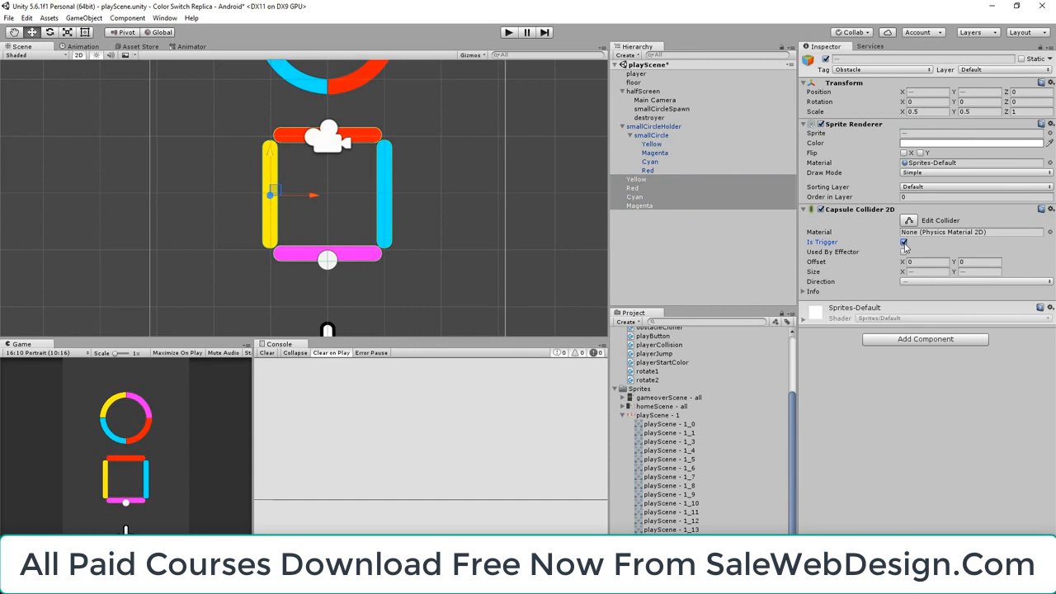
pyautogui.click(670, 249)
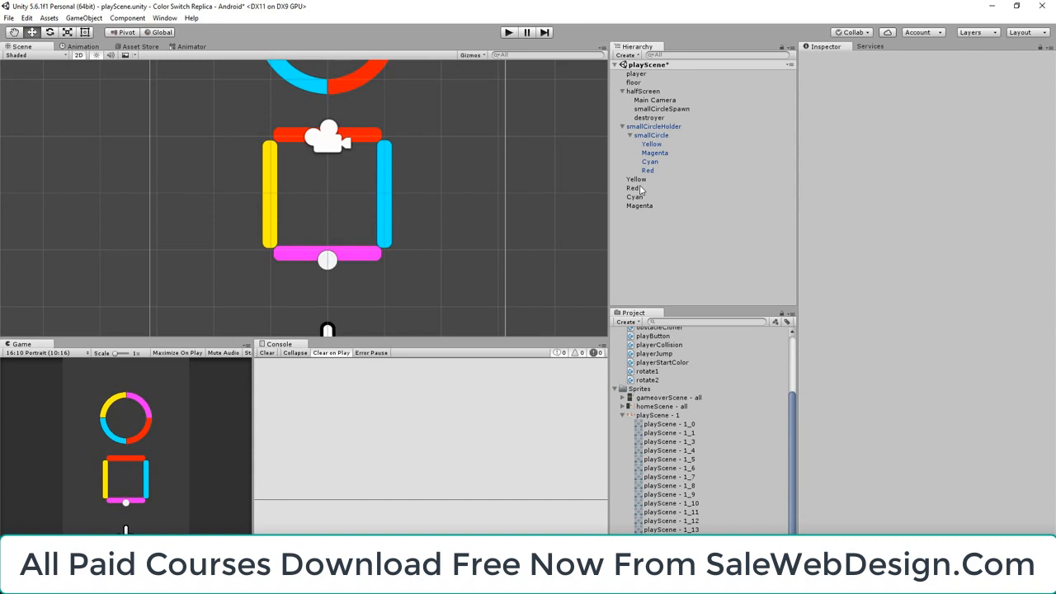
# Inspect the components of smallCircle and smallCircleHolder, and duplicate smallCircleHolder
pyautogui.click(652, 135)
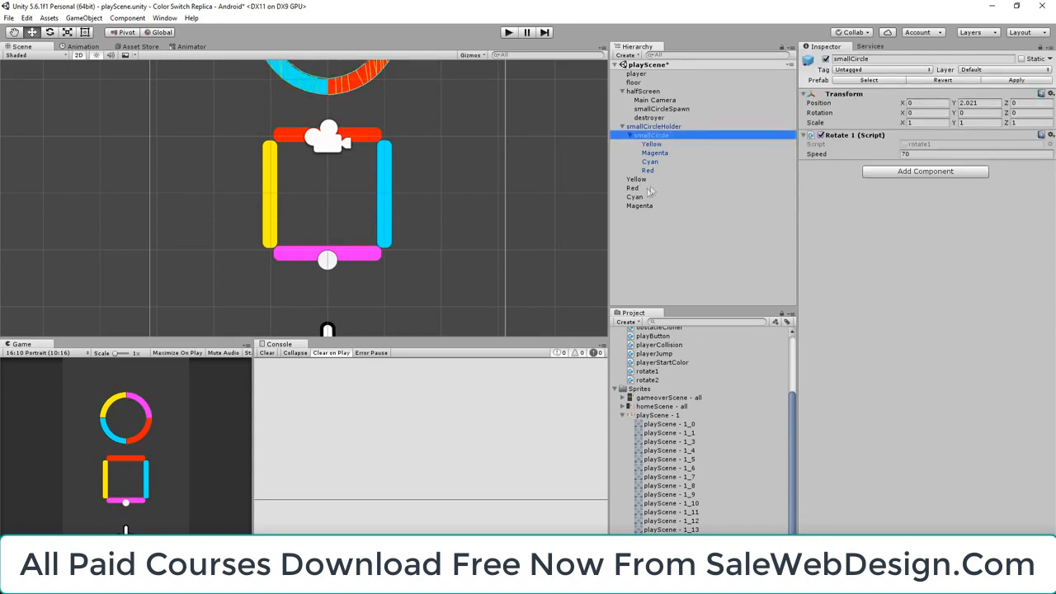
pyautogui.click(669, 127)
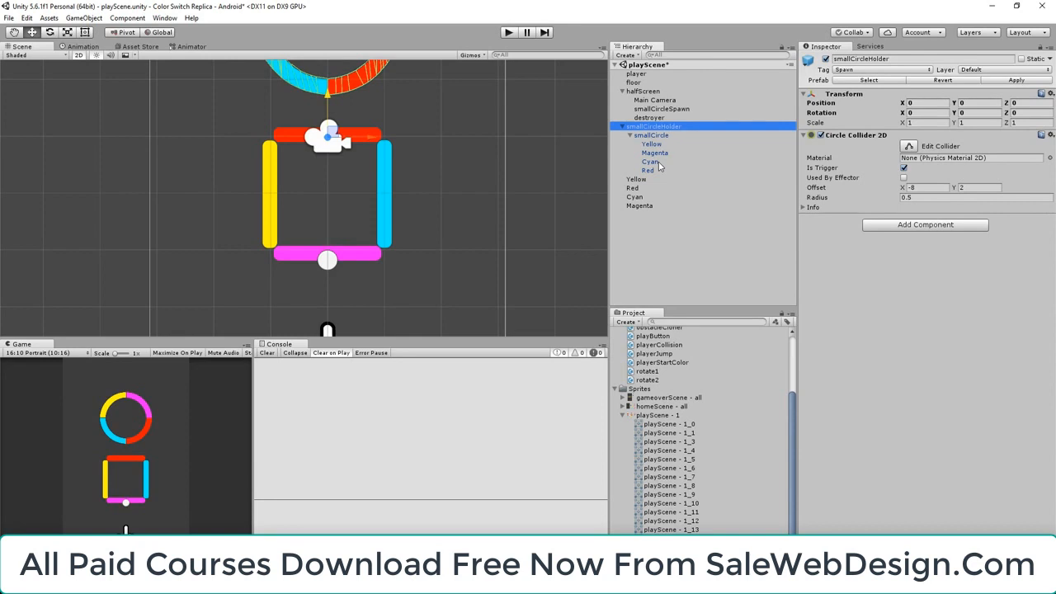
pyautogui.click(623, 127)
pyautogui.click(678, 145)
pyautogui.click(656, 127)
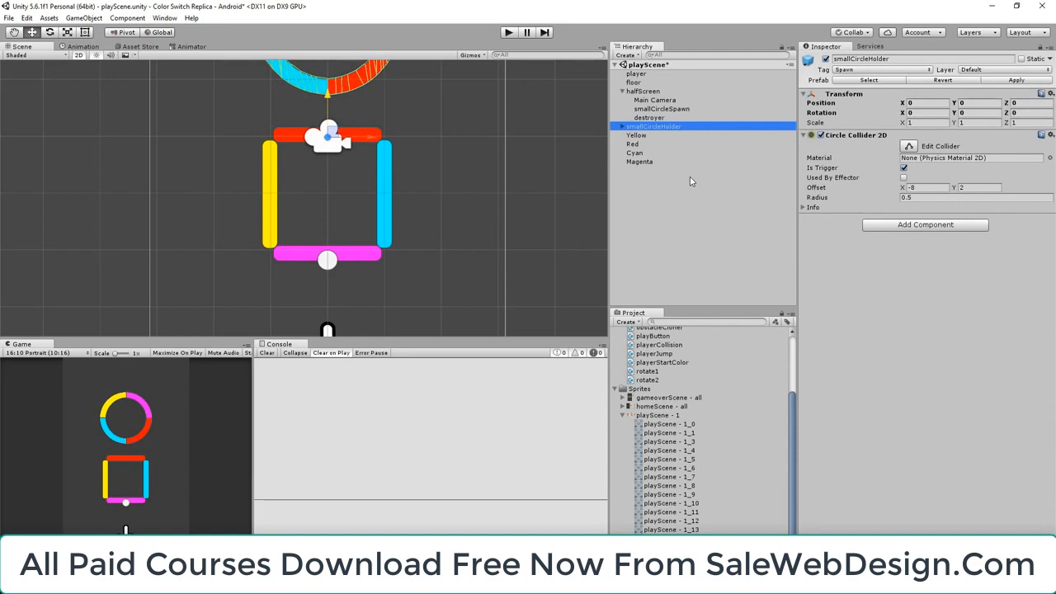
pyautogui.hotkey('ctrl', 'd')
# Delete the Yellow, Magenta, Cyan and Red arcs from the duplicated holder's smallCircle, breaking the prefab instance
pyautogui.click(623, 171)
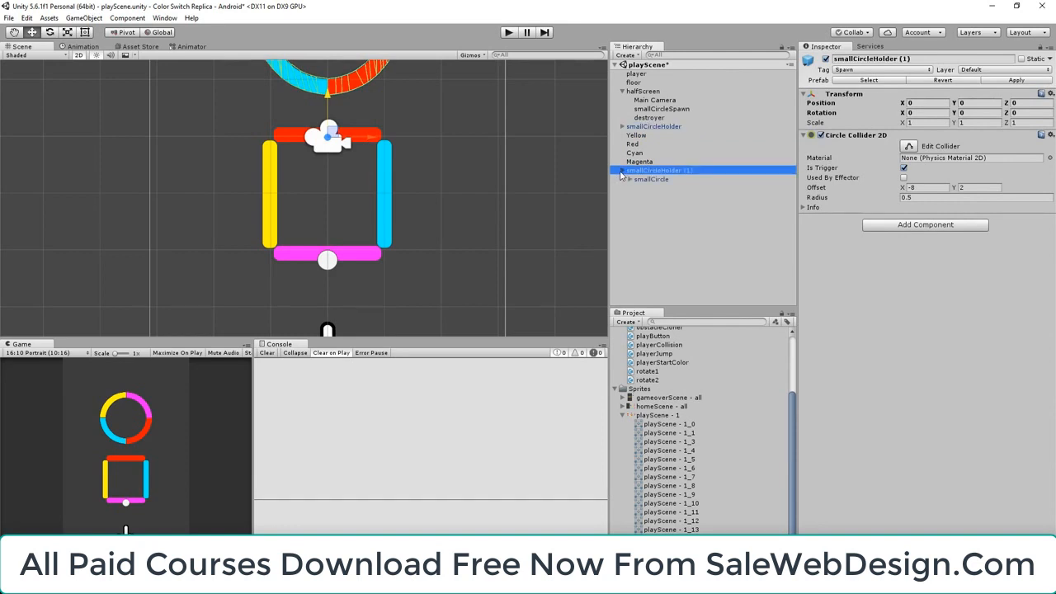
pyautogui.click(630, 179)
pyautogui.click(652, 188)
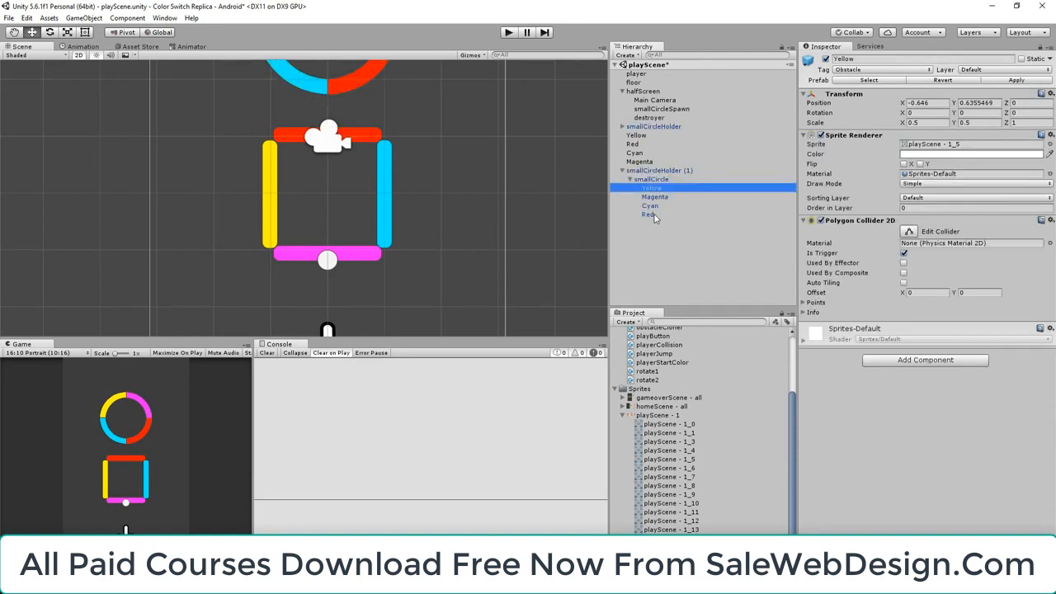
pyautogui.keyDown('shift'); pyautogui.click(649, 214); pyautogui.keyUp('shift')
pyautogui.press('Delete')
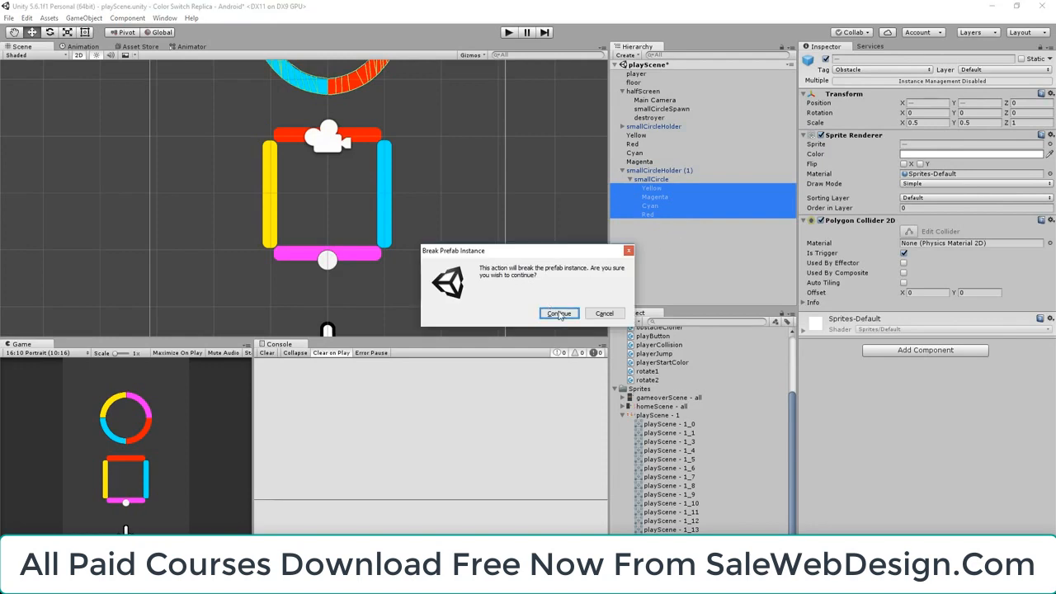
pyautogui.click(558, 314)
# Lower the duplicated holder to a Y position of about -3.01 and parent the four bars to its smallCircle object
pyautogui.click(661, 170)
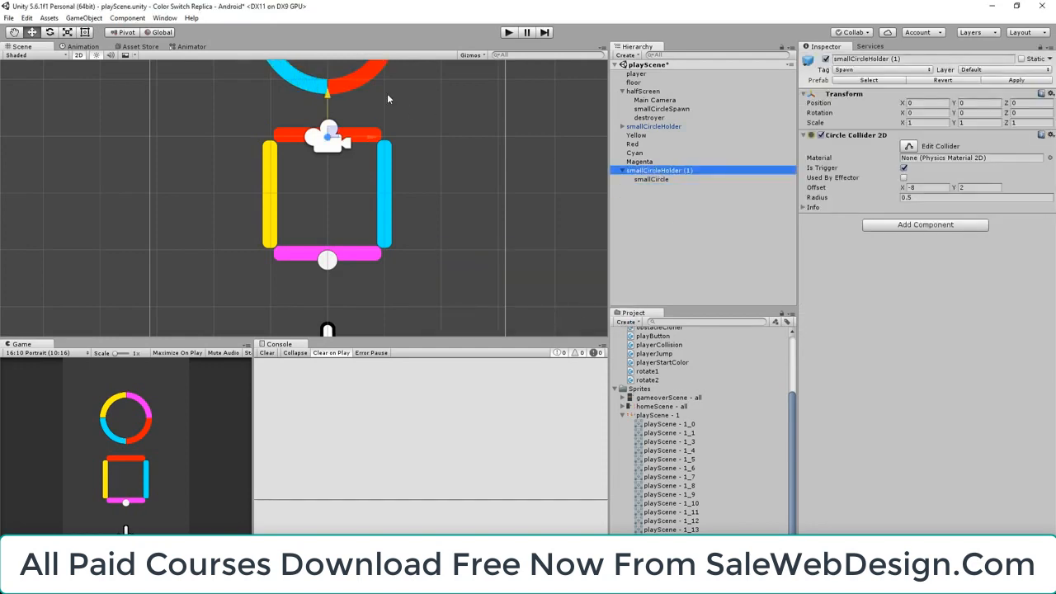
pyautogui.scroll(-5, 330, 306)
pyautogui.moveTo(318, 120); pyautogui.dragTo(356, 223)
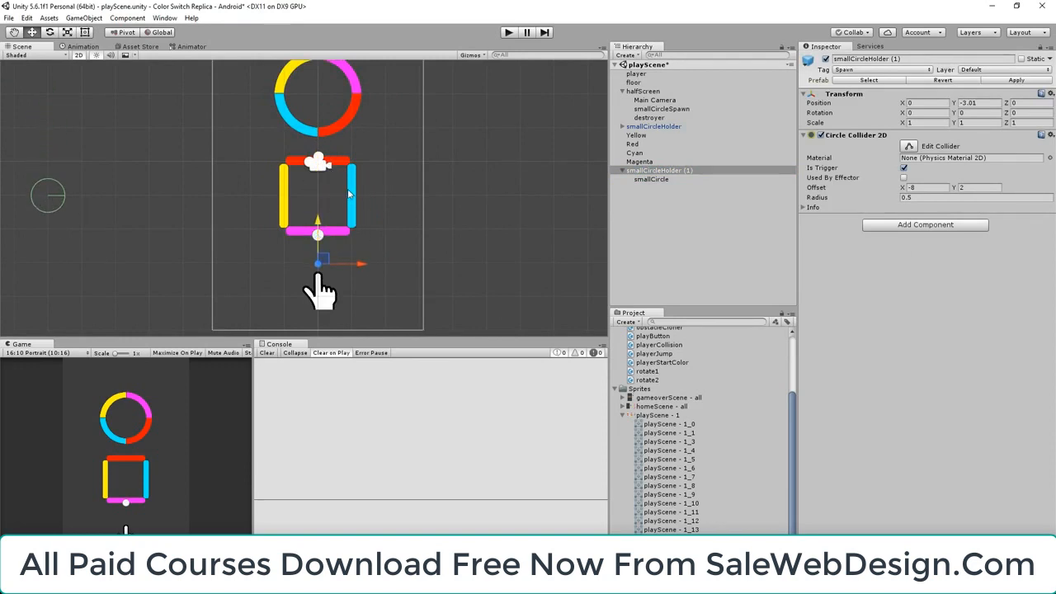
pyautogui.click(642, 135)
pyautogui.keyDown('shift'); pyautogui.click(643, 162); pyautogui.keyUp('shift')
pyautogui.moveTo(642, 140); pyautogui.dragTo(652, 178)
# Rename the smallCircle object that contains the four bars as smallRectangle
pyautogui.click(651, 144)
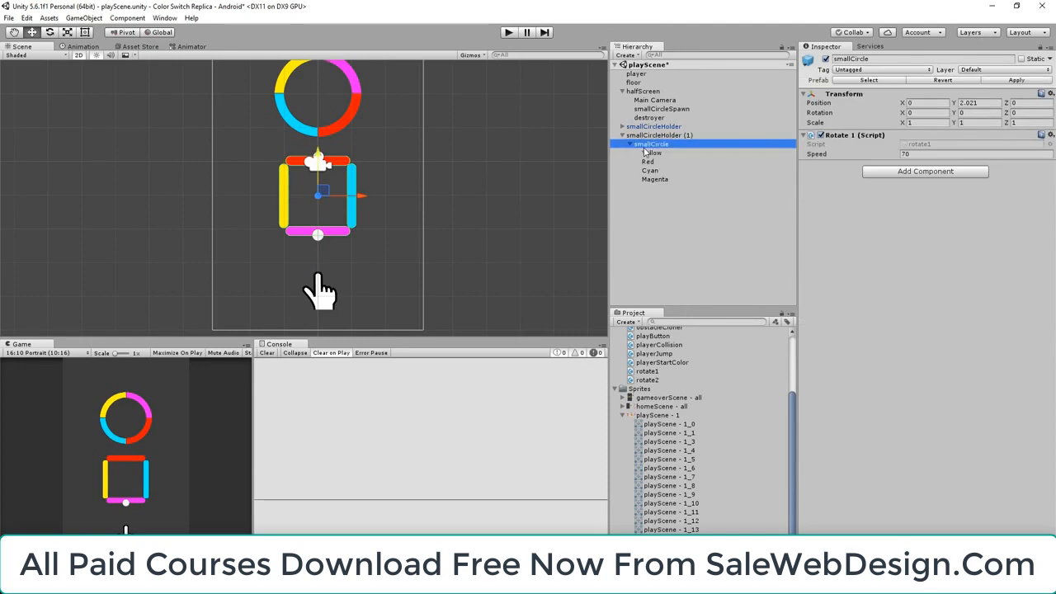
pyautogui.click(903, 58)
pyautogui.write('smallRectangle')
pyautogui.press('Return')
# Rename the duplicated holder as smallRectangleHolder and collapse its hierarchy
pyautogui.click(660, 137)
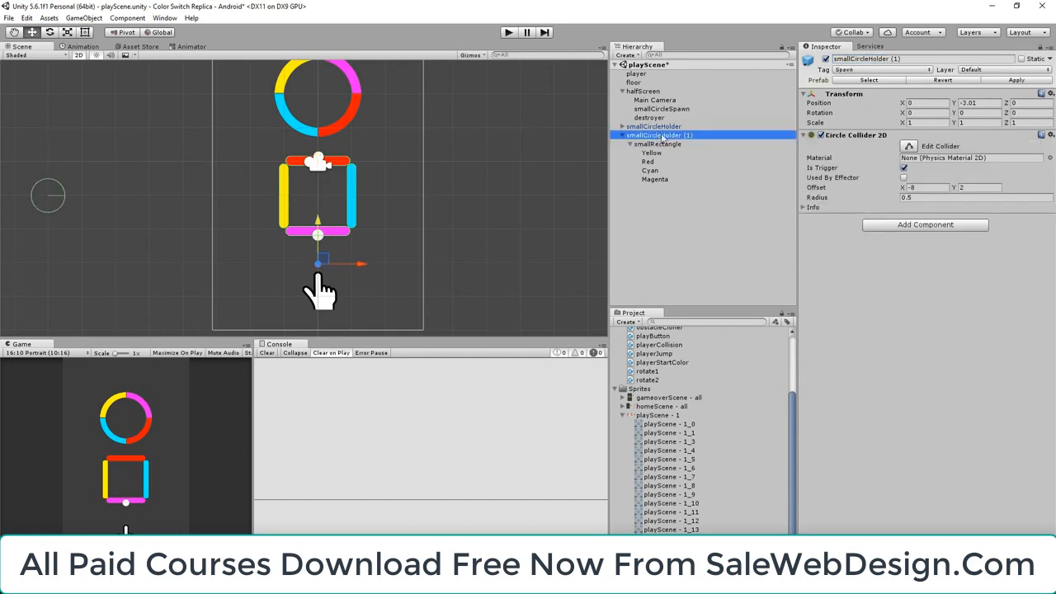
pyautogui.click(914, 59)
pyautogui.write('smallRect')
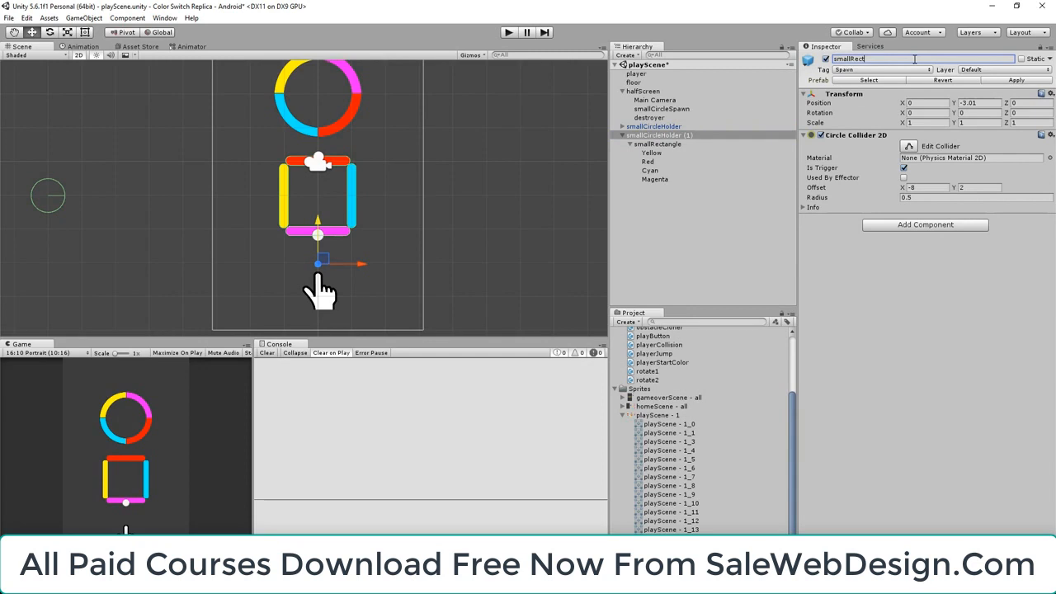
pyautogui.write('angleHolder')
pyautogui.press('Return')
pyautogui.click(661, 205)
pyautogui.click(623, 135)
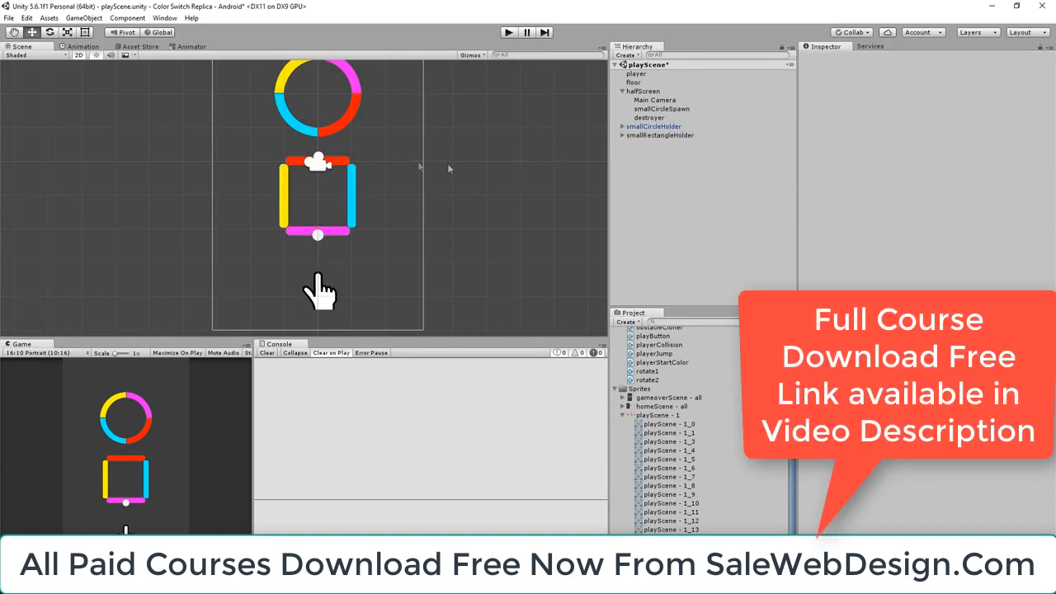
# Save smallRectangleHolder as a prefab in the Prefabs folder and delete its instance from the scene
pyautogui.click(627, 136)
pyautogui.click(623, 135)
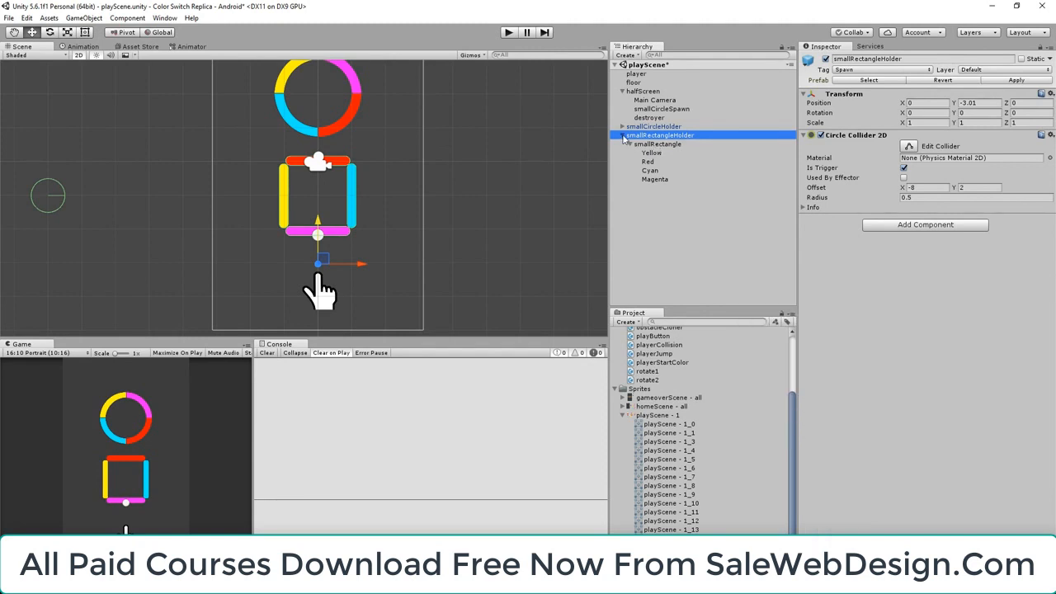
pyautogui.moveTo(637, 136)
pyautogui.mouseDown()
pyautogui.moveTo(687, 266)
pyautogui.moveTo(657, 143)
pyautogui.moveTo(628, 140)
pyautogui.mouseUp()
pyautogui.scroll(3, 687, 361)
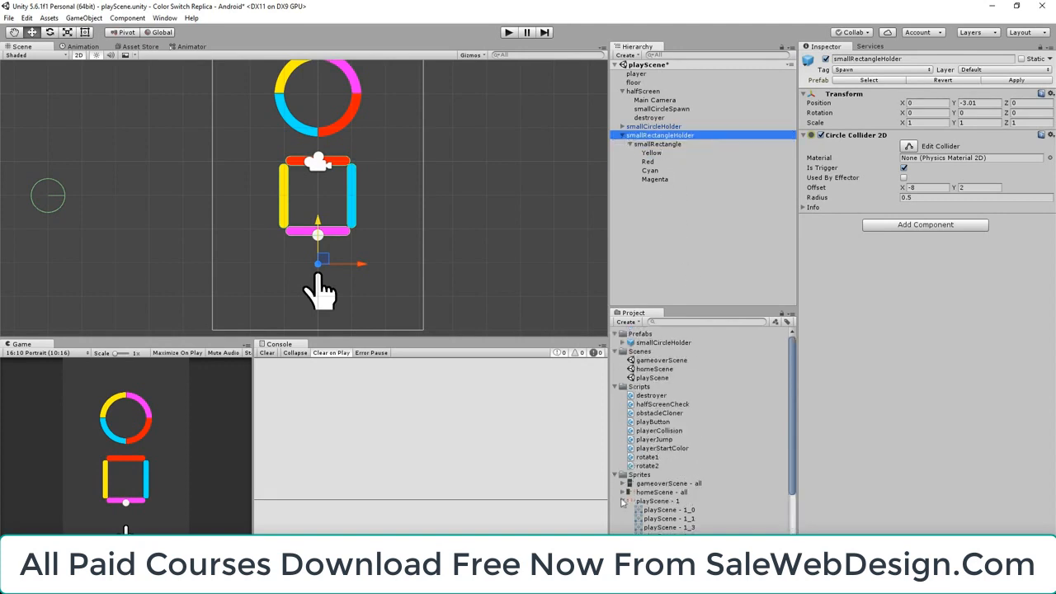
pyautogui.click(623, 501)
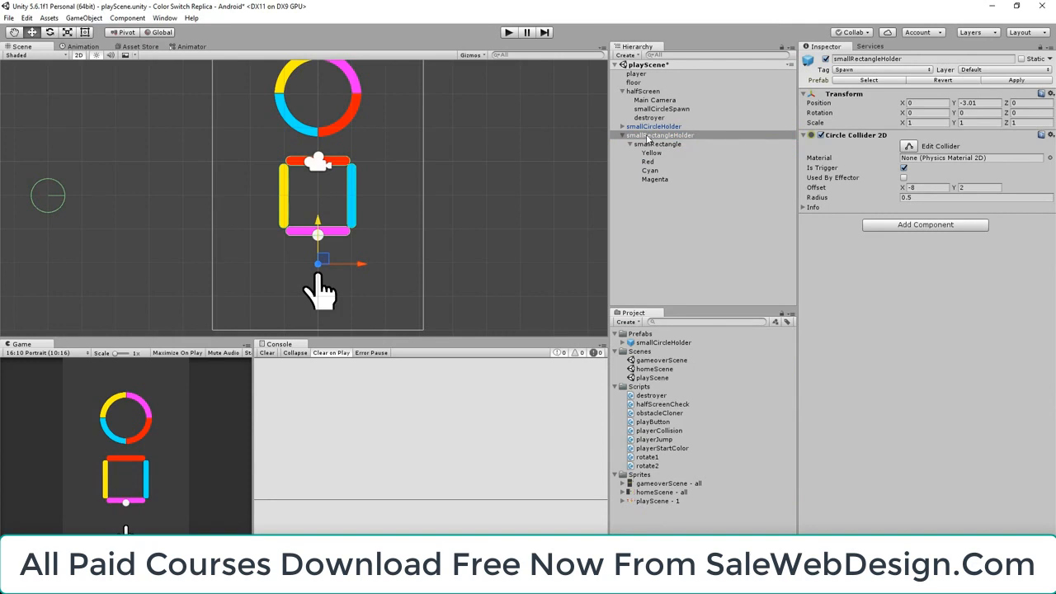
pyautogui.moveTo(645, 137); pyautogui.dragTo(649, 343)
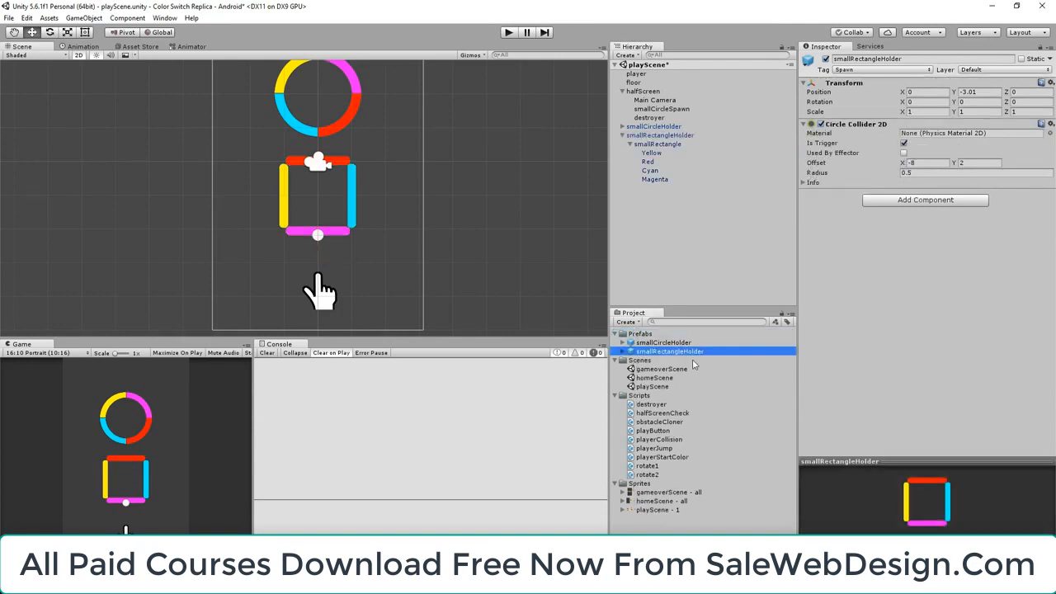
pyautogui.click(661, 136)
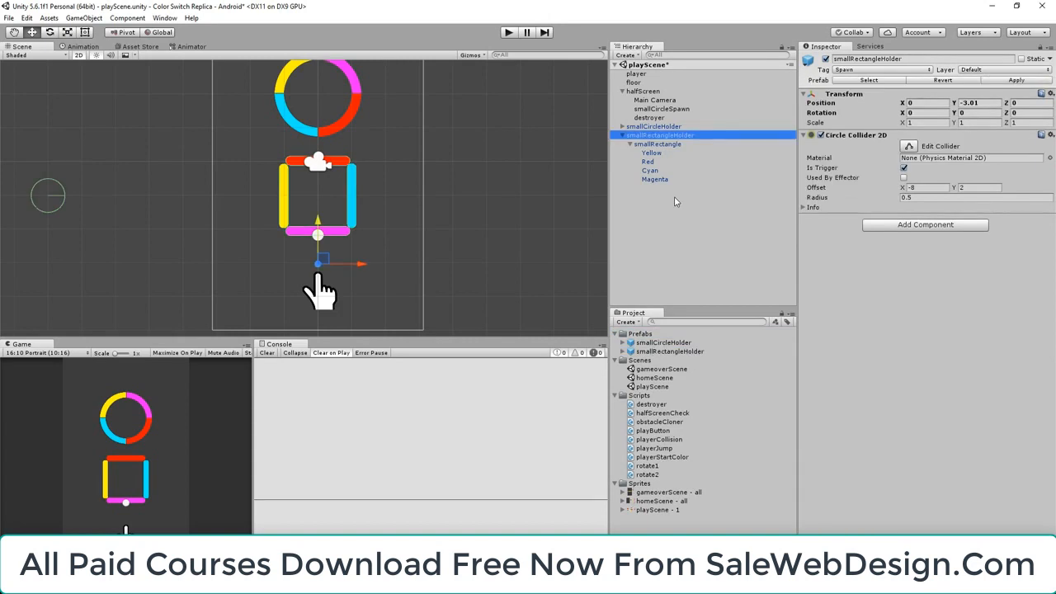
pyautogui.press('Delete')
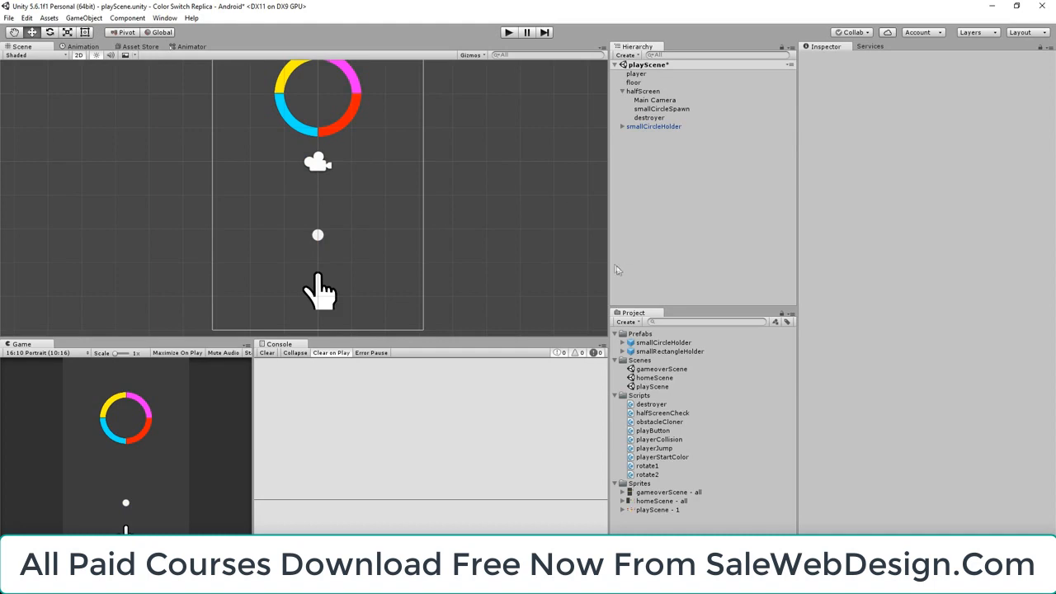
# Open the obstacleCloner script in Visual Studio
pyautogui.click(658, 351)
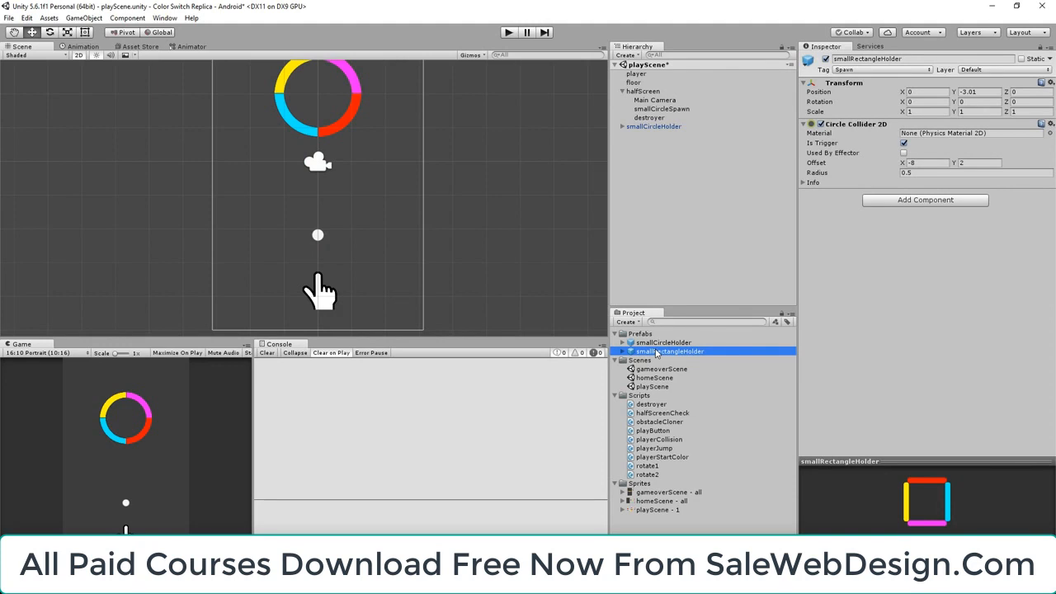
pyautogui.click(673, 424)
pyautogui.doubleClick(673, 424)
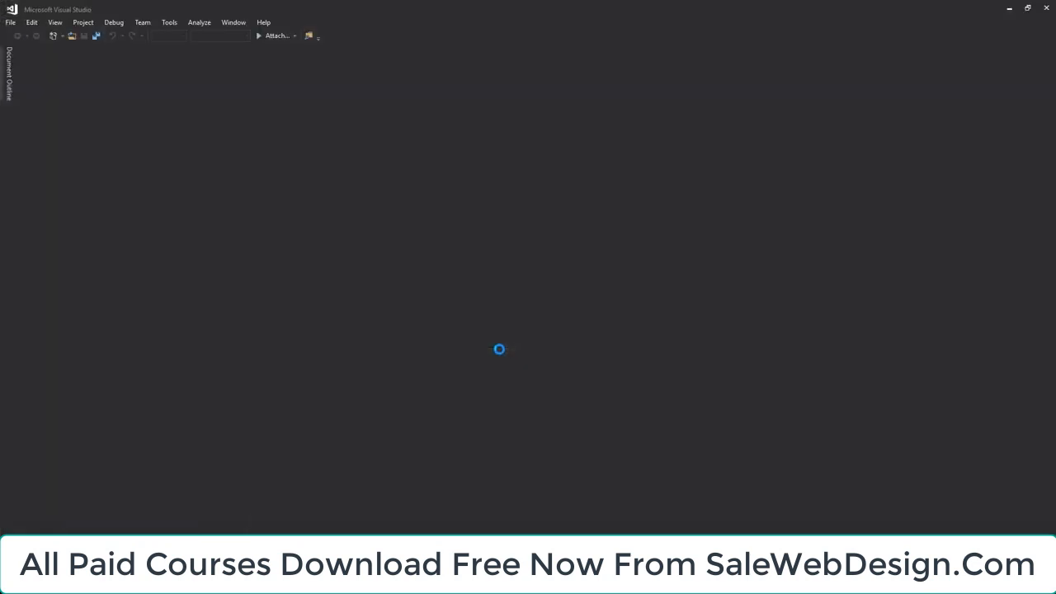